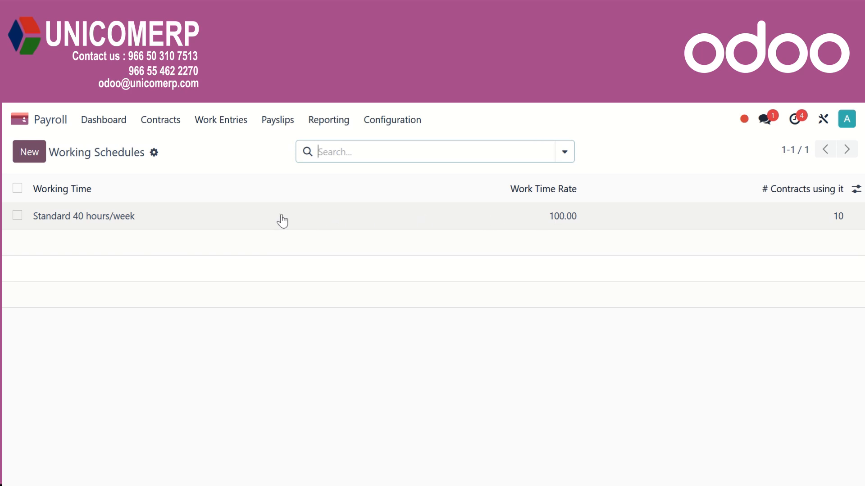
Create a new working schedule named "Test schedule".
{"action": "left_click", "coordinate": [25, 156]}
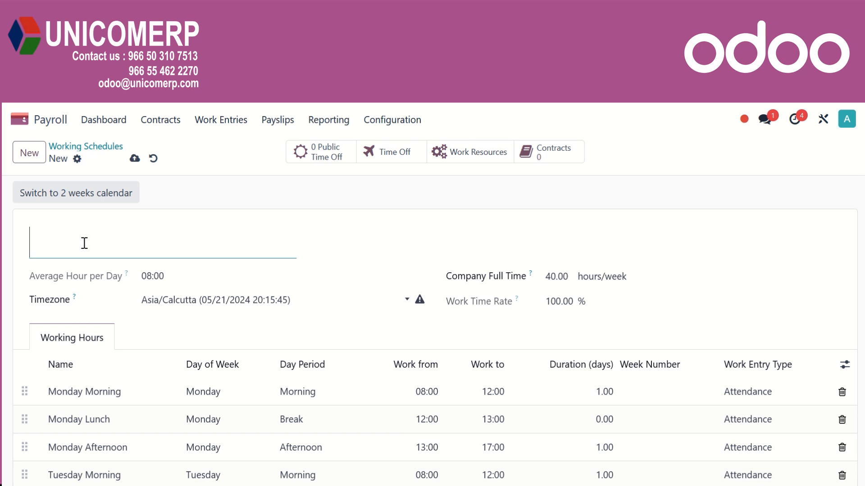
{"action": "type", "text": "Tes"}
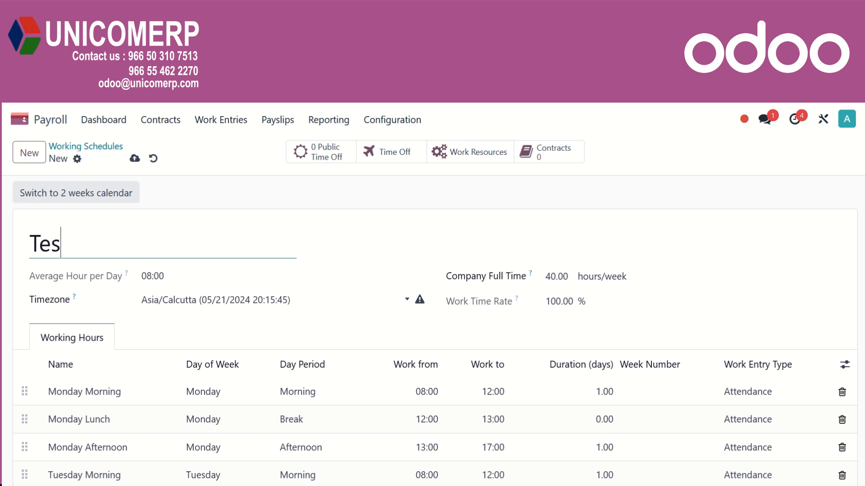
{"action": "type", "text": "t schedule"}
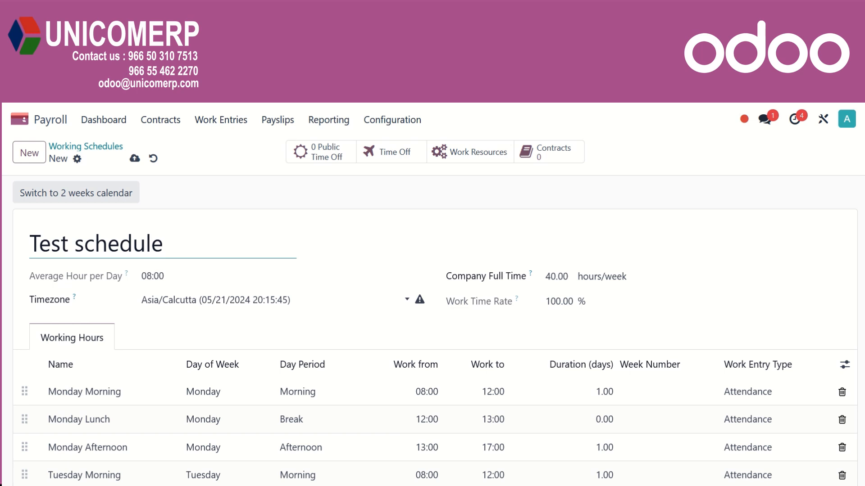
{"action": "left_click", "coordinate": [154, 278]}
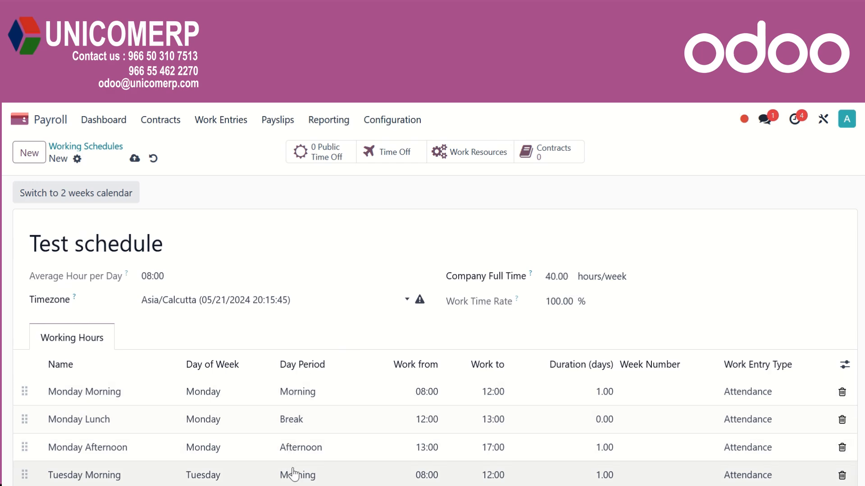
Add a working-hours line named "Saturday" with Saturday as the day and Morning as the day period.
{"action": "scroll", "coordinate": [292, 460], "scroll_direction": "down", "scroll_amount": 5}
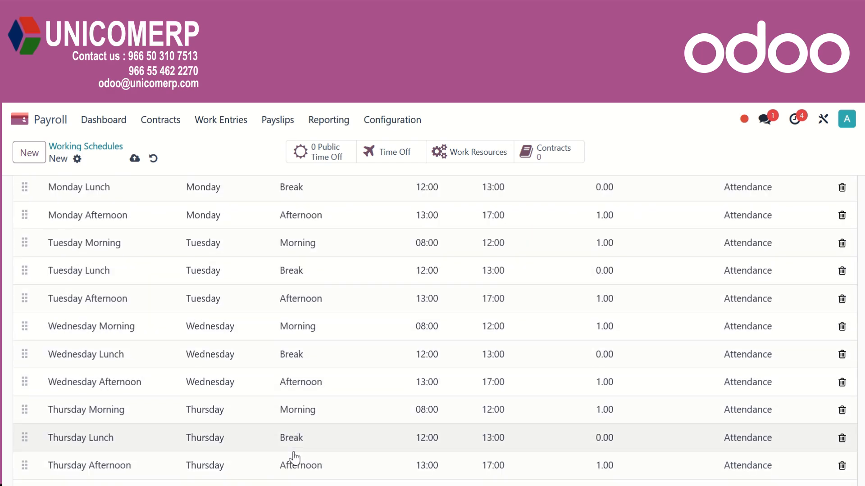
{"action": "scroll", "coordinate": [295, 458], "scroll_direction": "down", "scroll_amount": 2}
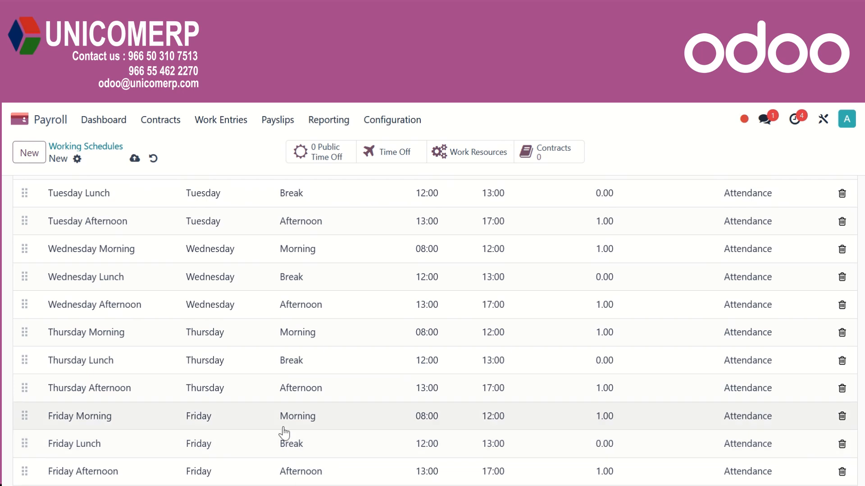
{"action": "scroll", "coordinate": [284, 433], "scroll_direction": "down", "scroll_amount": 3}
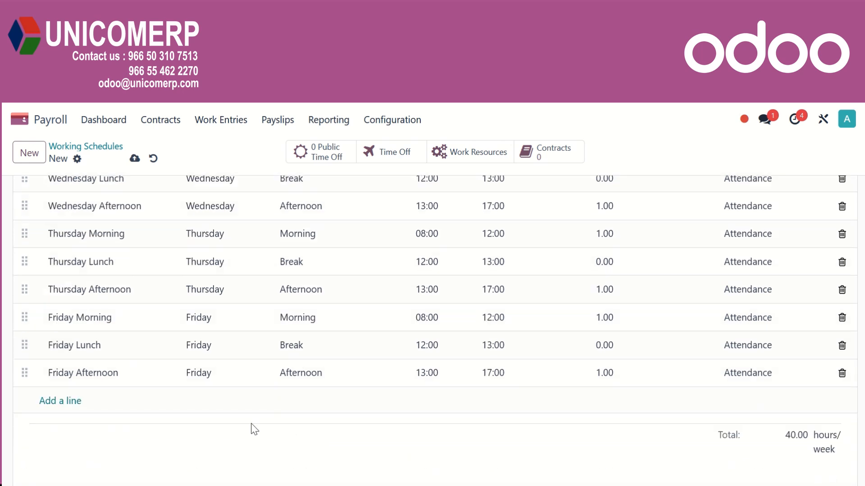
{"action": "left_click", "coordinate": [76, 403]}
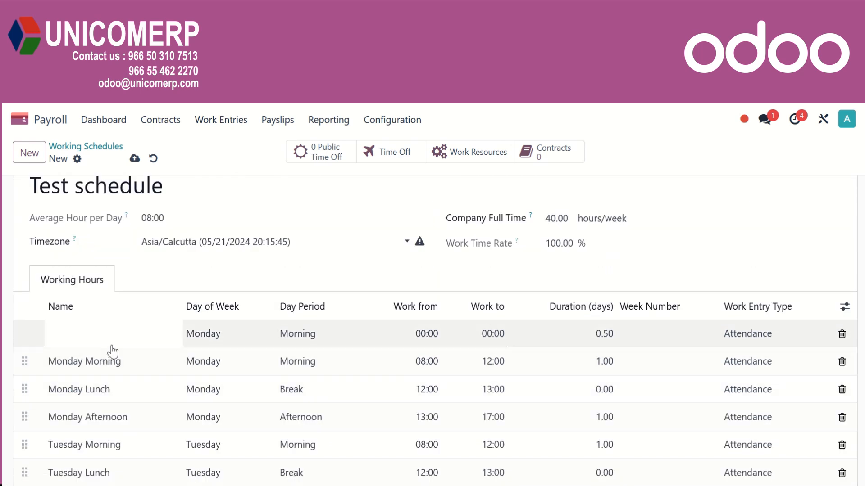
{"action": "type", "text": "Saturday"}
{"action": "left_click", "coordinate": [212, 335]}
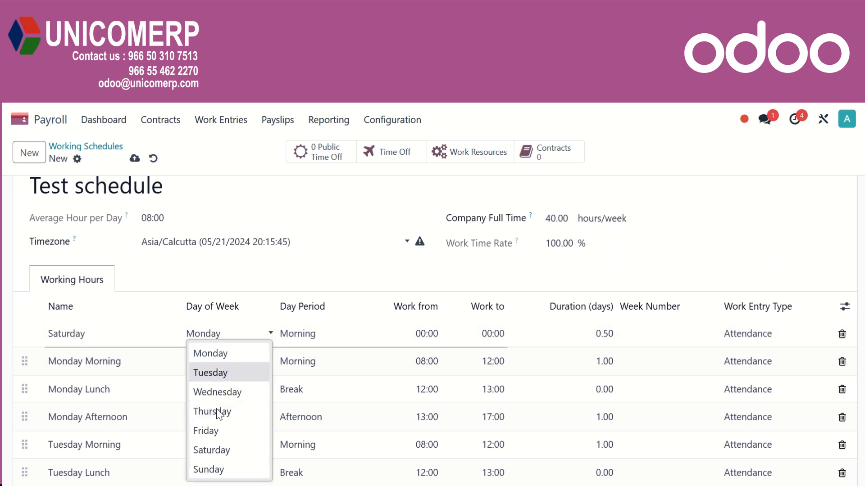
{"action": "left_click", "coordinate": [220, 450]}
{"action": "left_click", "coordinate": [335, 336]}
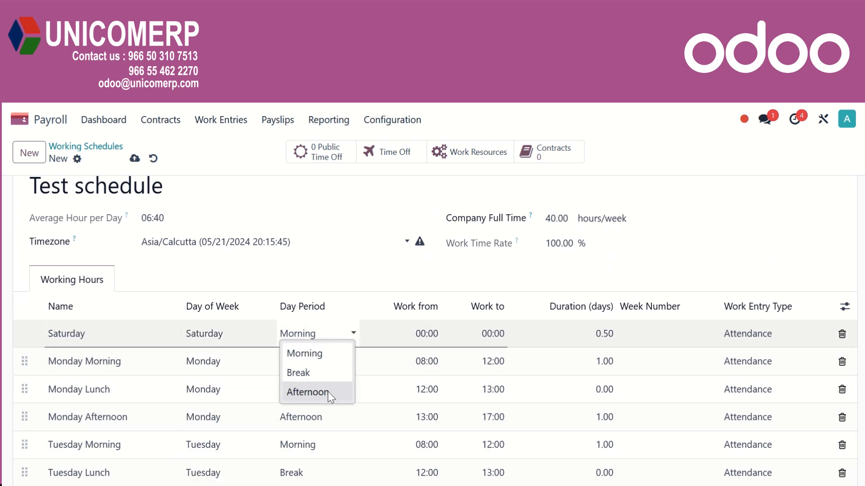
{"action": "left_click", "coordinate": [327, 356]}
Set the Saturday line's working time from 08:00 to 12:00.
{"action": "left_click", "coordinate": [429, 341]}
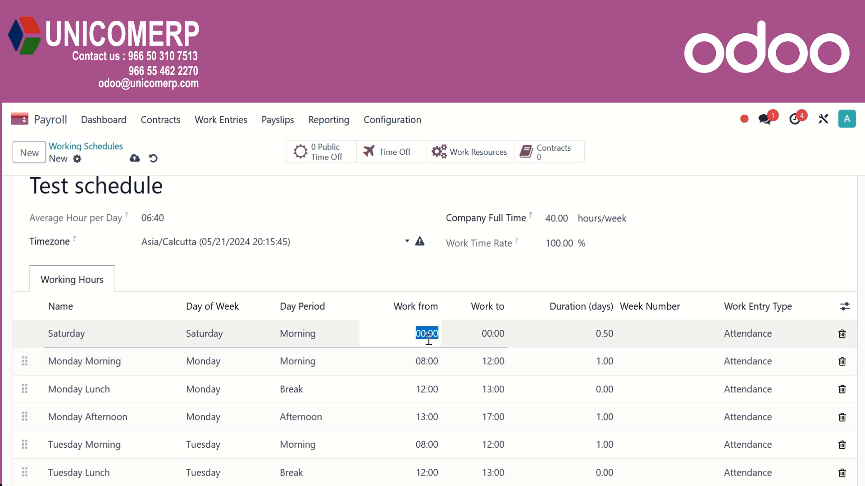
{"action": "type", "text": "8"}
{"action": "left_click", "coordinate": [482, 335]}
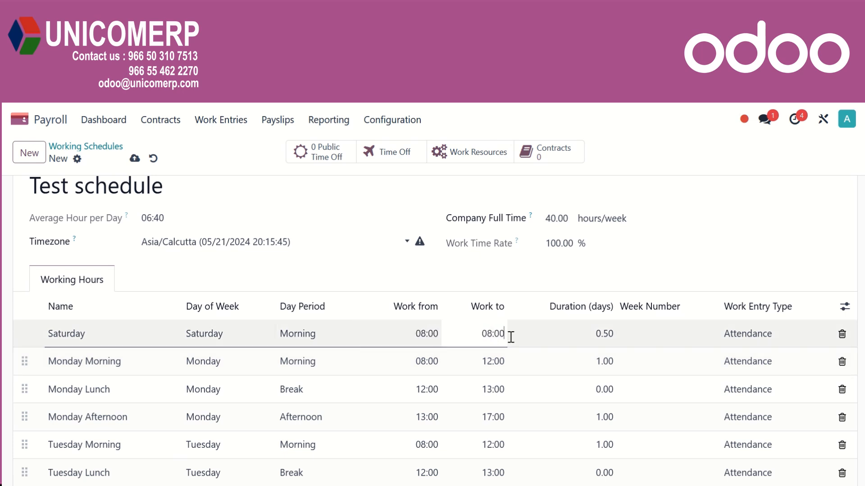
{"action": "double_click", "coordinate": [489, 335]}
{"action": "type", "text": "12"}
Check the Saturday line's work entry type options and delete the line from the schedule.
{"action": "left_click", "coordinate": [779, 337]}
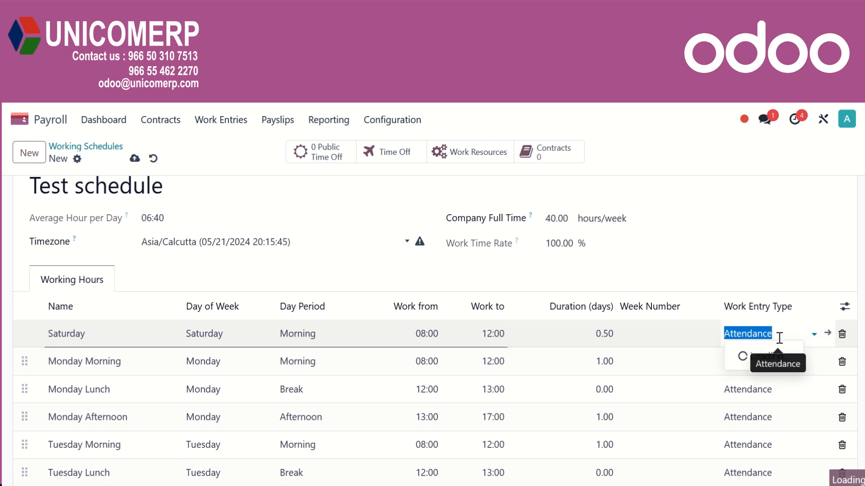
{"action": "left_click", "coordinate": [775, 176]}
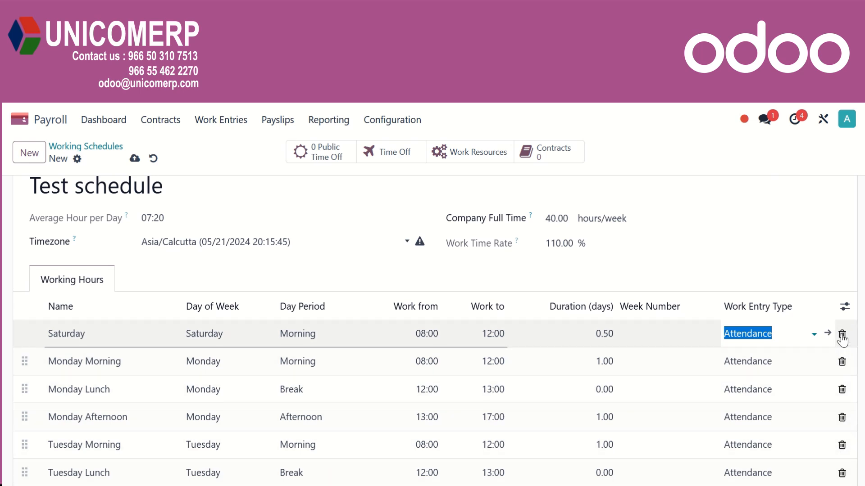
{"action": "left_click", "coordinate": [841, 334]}
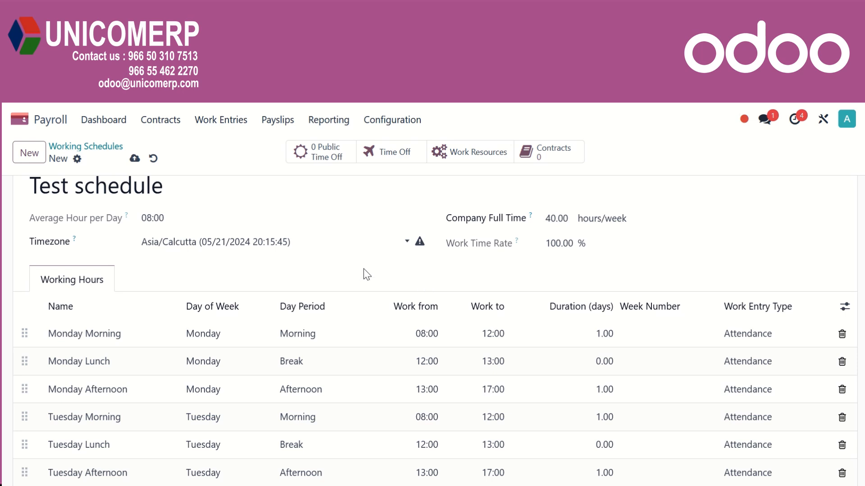
Add a public time off record named "Eid Holiday" to the schedule, running from 06/10/2024 08:00:00 to 06/14/2024 23:59:59.
{"action": "left_click", "coordinate": [319, 155]}
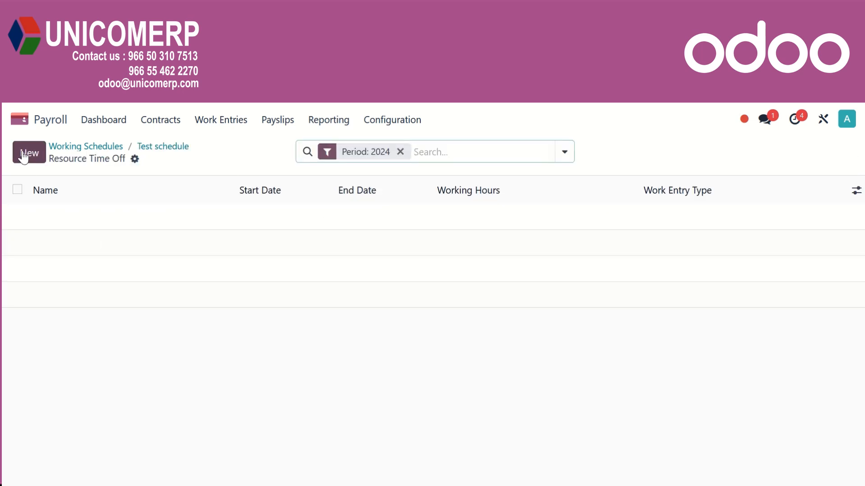
{"action": "left_click", "coordinate": [24, 155]}
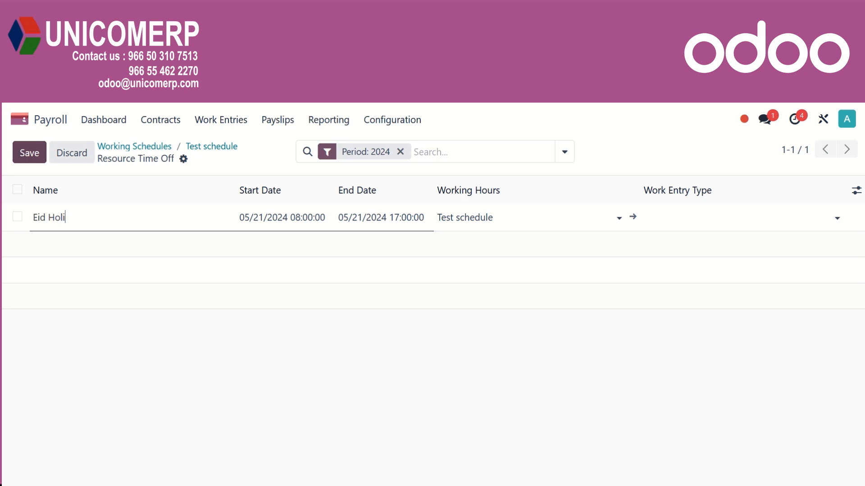
{"action": "left_click", "coordinate": [272, 221]}
{"action": "left_click", "coordinate": [403, 253]}
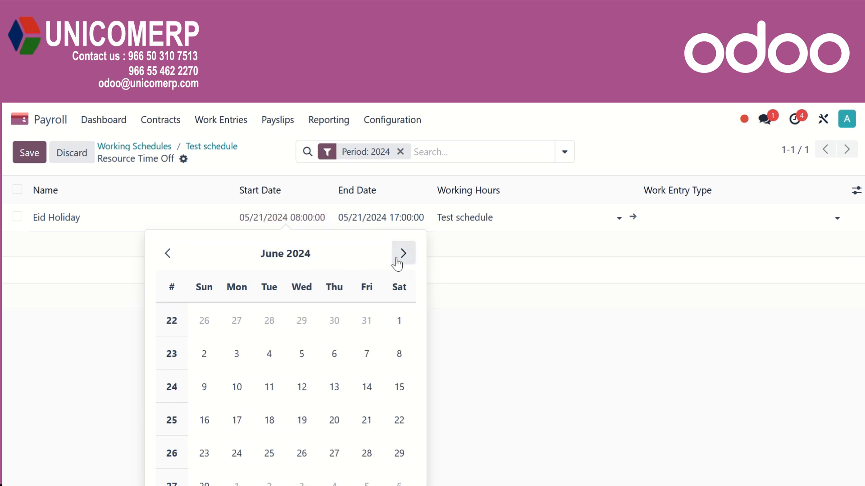
{"action": "left_click", "coordinate": [237, 386]}
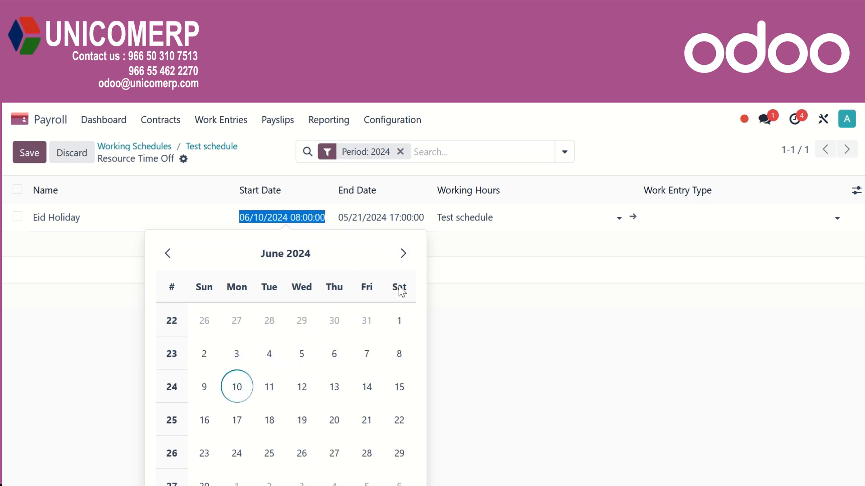
{"action": "left_click", "coordinate": [405, 223]}
{"action": "left_click", "coordinate": [465, 386]}
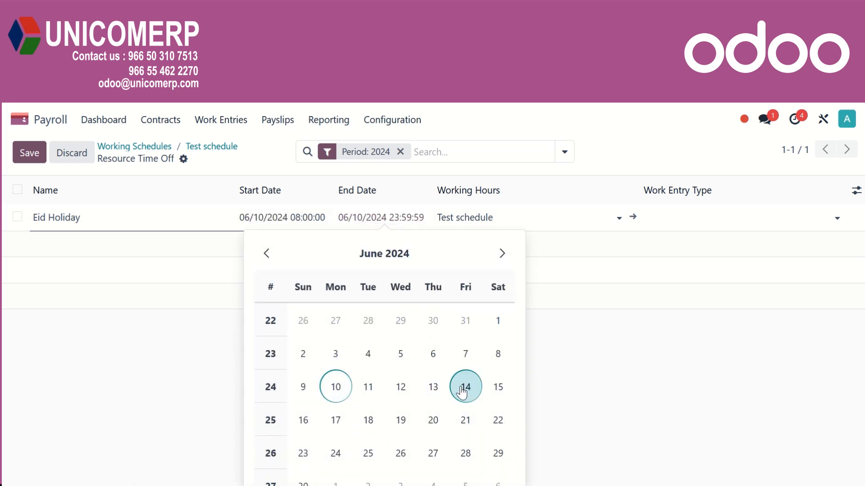
{"action": "left_click", "coordinate": [568, 317]}
Assign Standard 40 hours/week and the Public Holiday work entry type to the Eid Holiday record, and save it.
{"action": "left_click", "coordinate": [554, 220]}
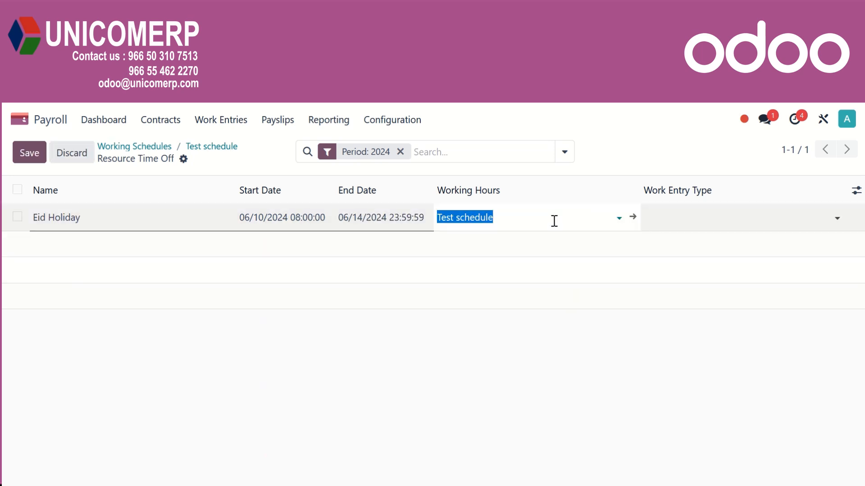
{"action": "left_click", "coordinate": [619, 219]}
{"action": "left_click", "coordinate": [618, 220]}
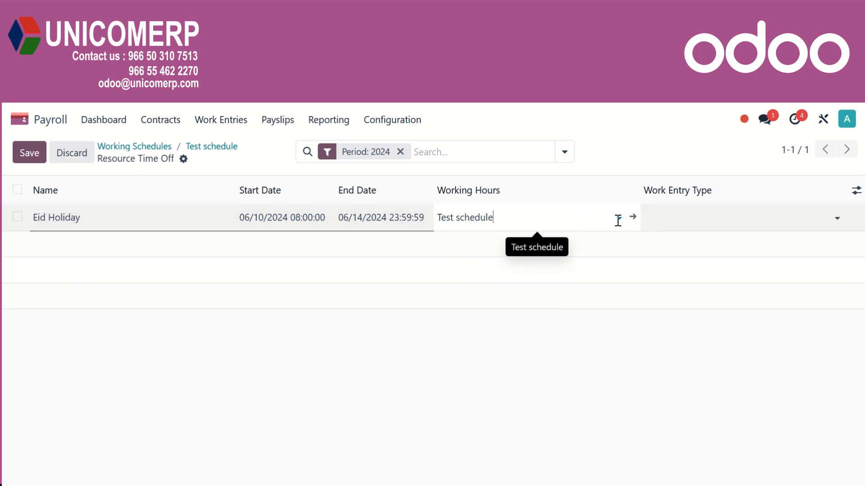
{"action": "left_click", "coordinate": [618, 221]}
{"action": "left_click", "coordinate": [527, 242]}
{"action": "left_click", "coordinate": [689, 220]}
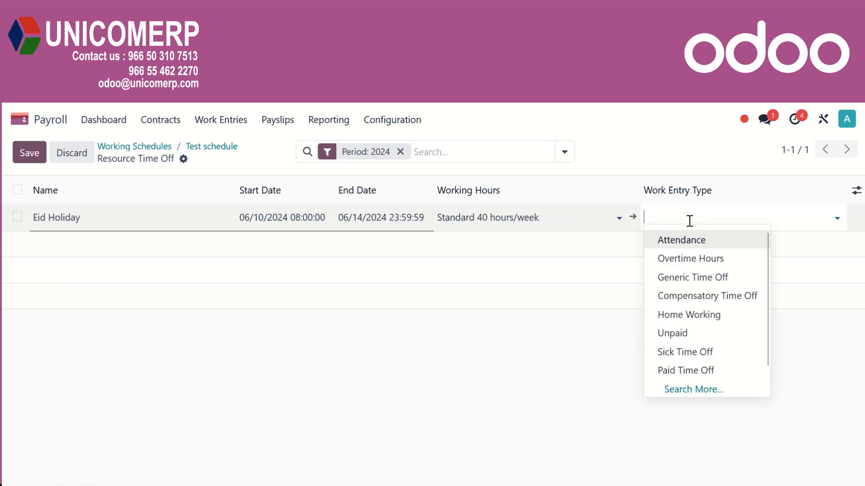
{"action": "type", "text": "pub"}
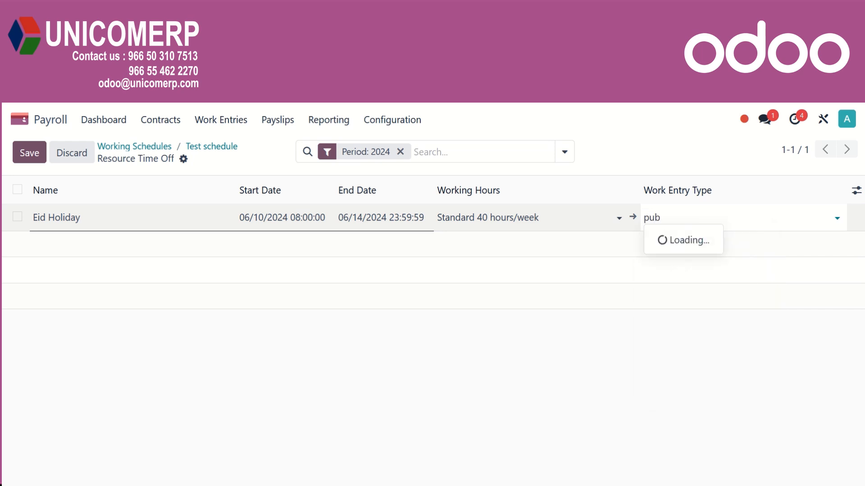
{"action": "key", "text": "Return"}
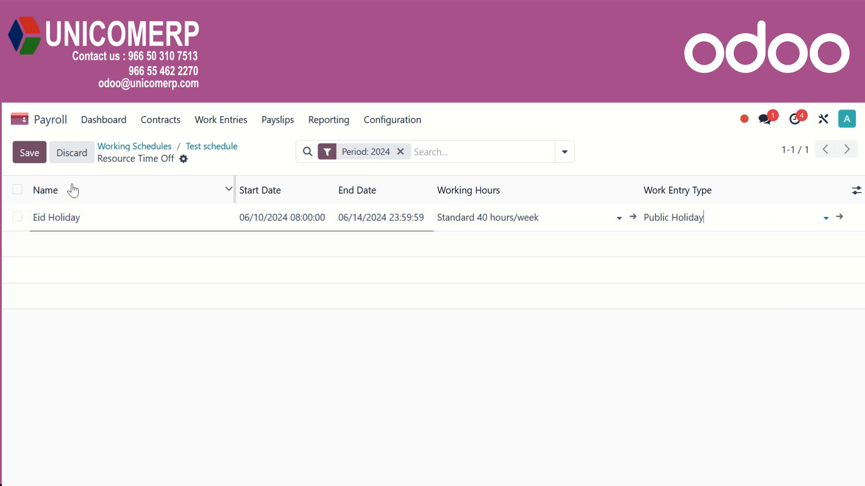
{"action": "left_click", "coordinate": [30, 154]}
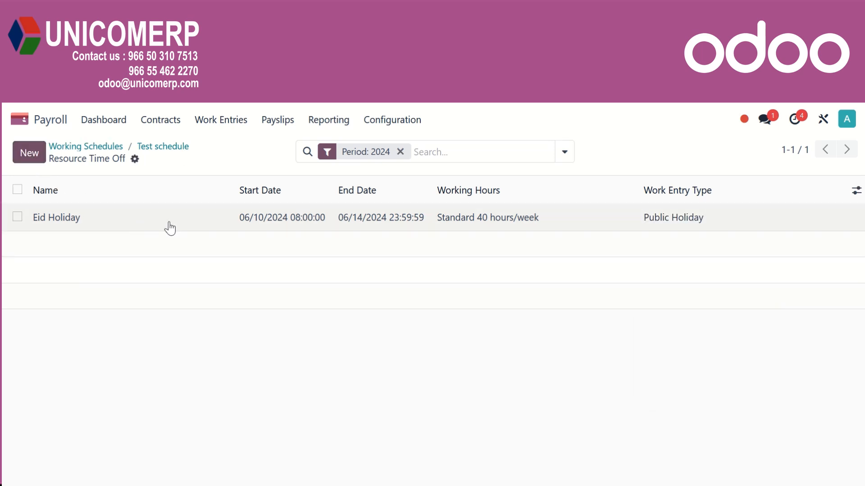
Show the work entries in a year calendar without the Conflicting filter.
{"action": "left_click", "coordinate": [224, 123]}
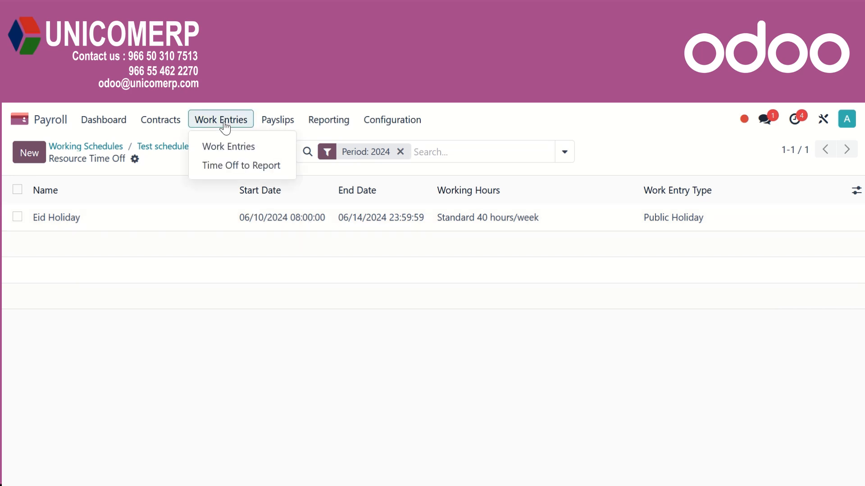
{"action": "left_click", "coordinate": [234, 149]}
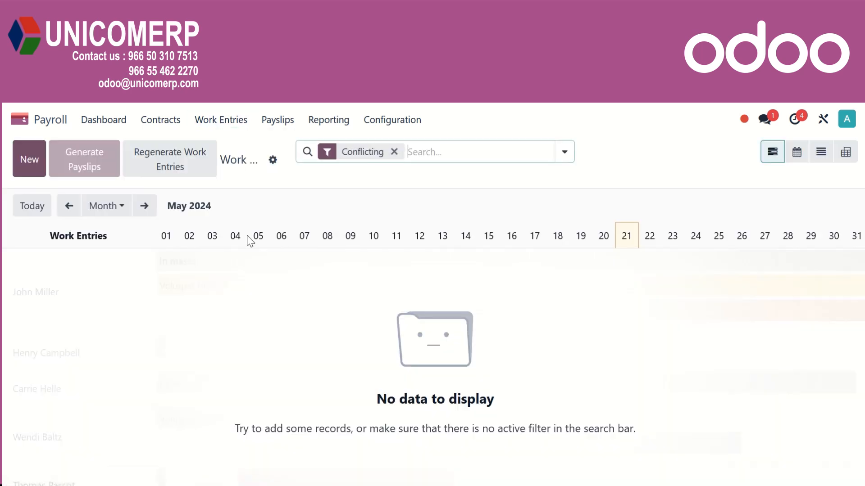
{"action": "left_click", "coordinate": [796, 152]}
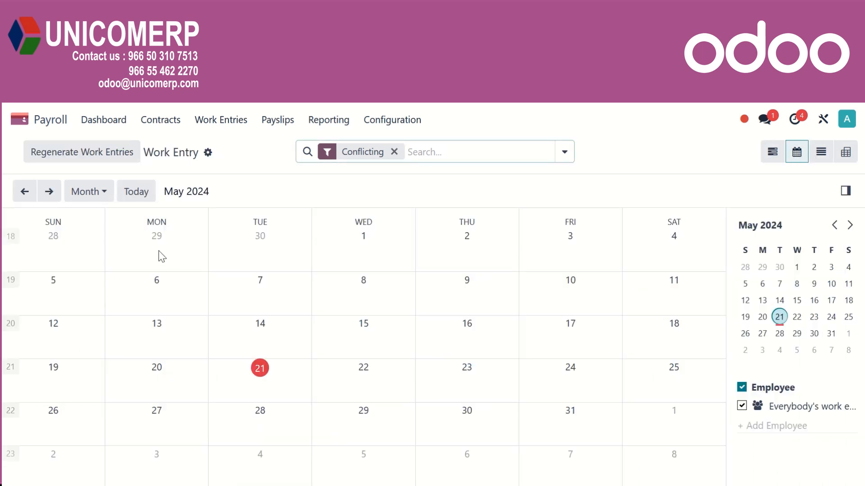
{"action": "left_click", "coordinate": [89, 192]}
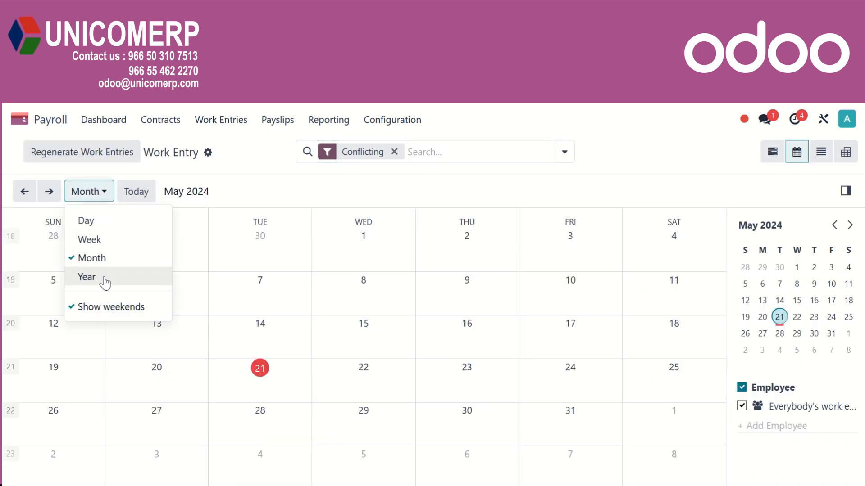
{"action": "left_click", "coordinate": [156, 262]}
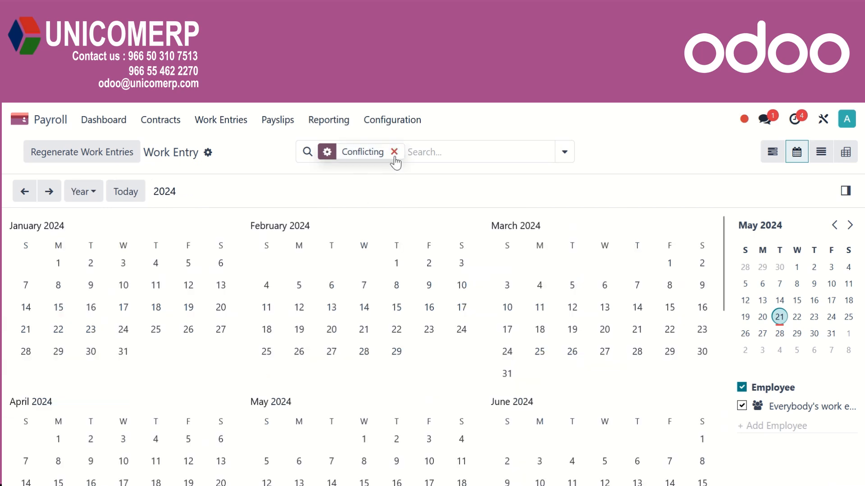
{"action": "key", "text": "BackSpace"}
Regenerate the work entries of the ten chosen employees for 01/01/2024 to 12/31/2024.
{"action": "left_click", "coordinate": [100, 158]}
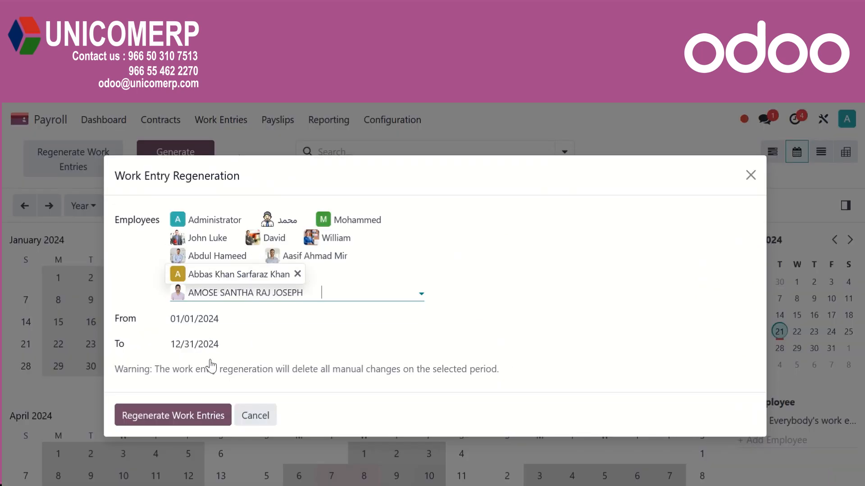
{"action": "left_click", "coordinate": [202, 416]}
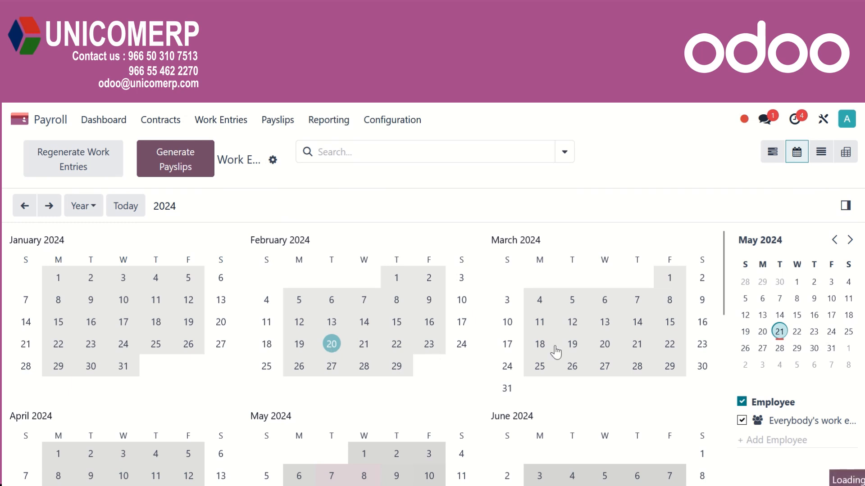
{"action": "scroll", "coordinate": [555, 348], "scroll_direction": "down", "scroll_amount": 3}
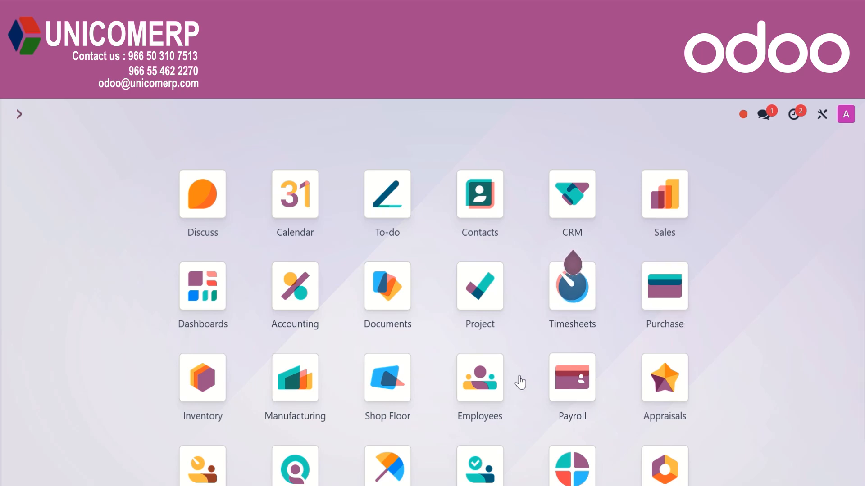
Switch to the Time Off app's dashboard.
{"action": "scroll", "coordinate": [520, 381], "scroll_direction": "down", "scroll_amount": 1}
{"action": "left_click", "coordinate": [388, 423]}
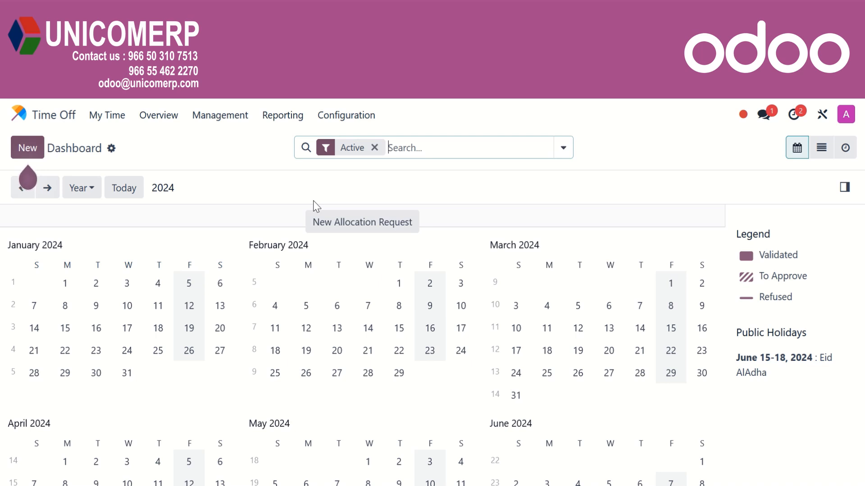
Create a new time off type named "AnnuaL Leave".
{"action": "left_click", "coordinate": [340, 118]}
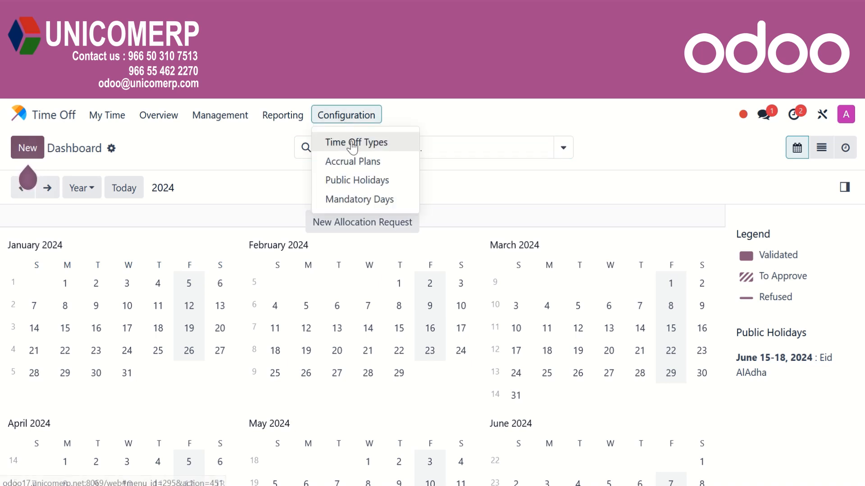
{"action": "left_click", "coordinate": [352, 144]}
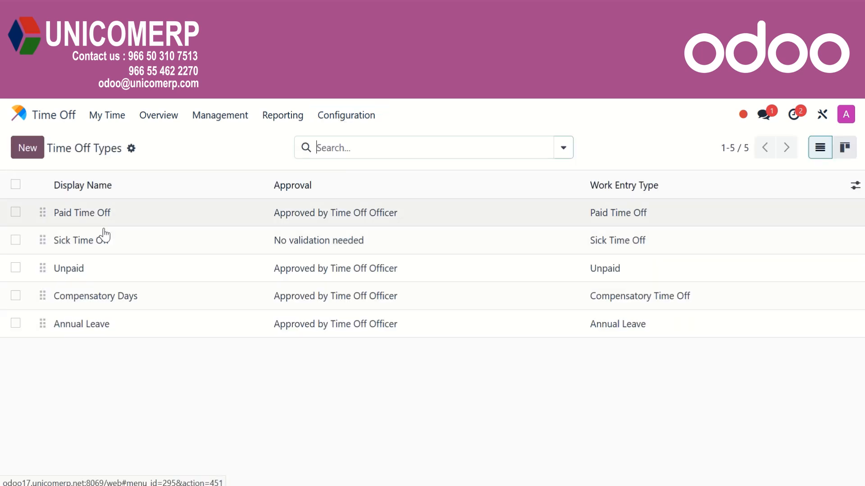
{"action": "left_click", "coordinate": [25, 156]}
{"action": "type", "text": "Ann"}
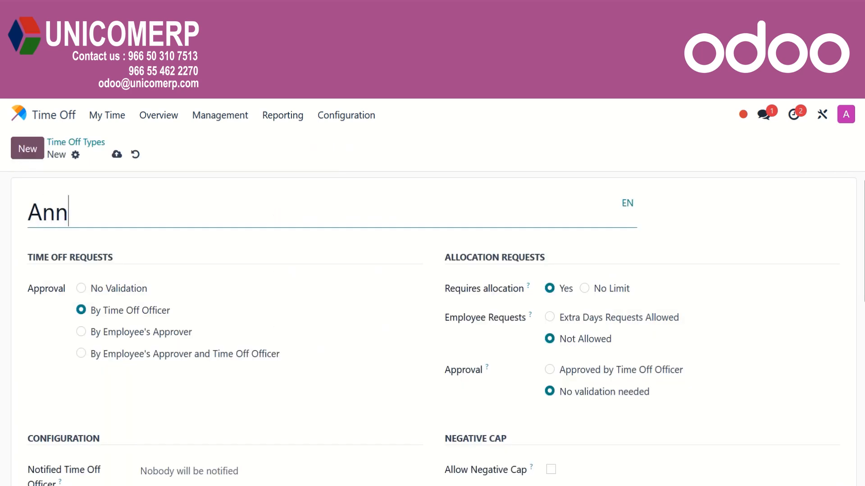
{"action": "type", "text": "ua"}
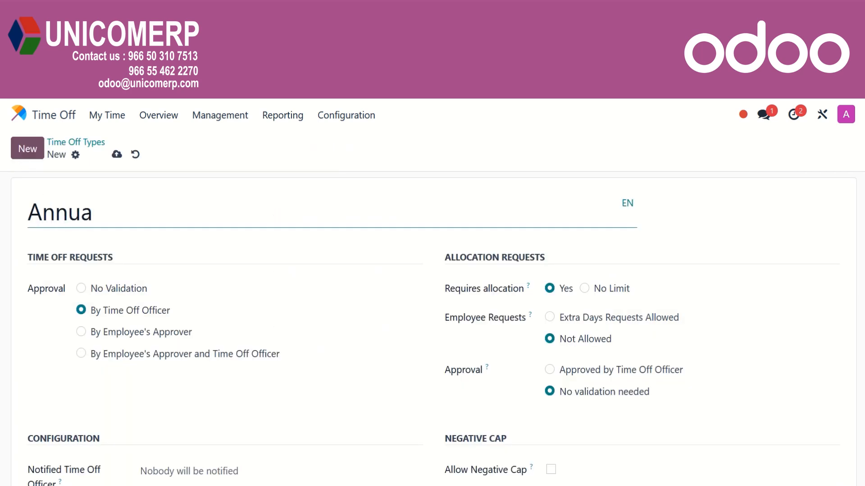
{"action": "type", "text": "L lEAVE"}
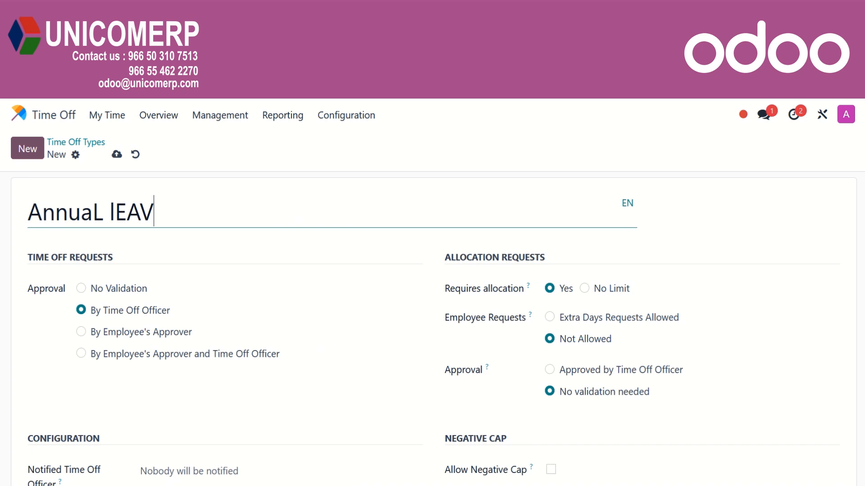
{"action": "key", "text": "BackSpace"}
{"action": "key", "text": "BackSpace"}
{"action": "key", "text": "BackSpace"}
{"action": "key", "text": "BackSpace"}
{"action": "key", "text": "BackSpace"}
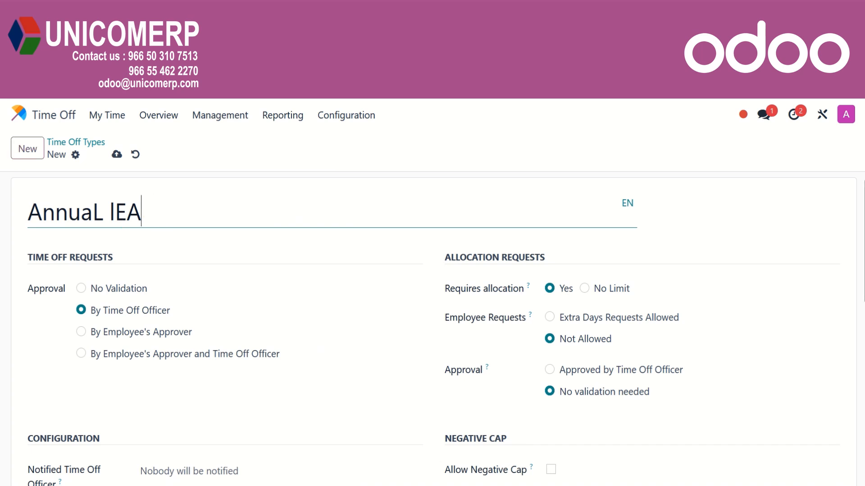
{"action": "type", "text": "Leave"}
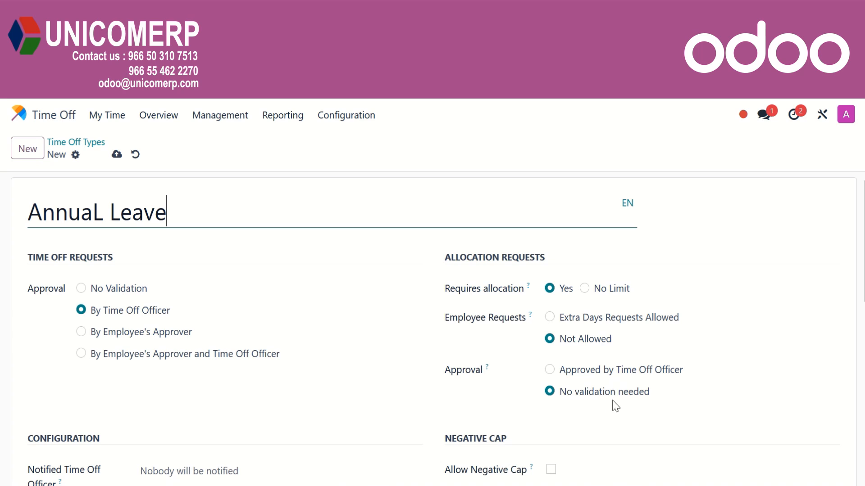
Assign the Annual Leave work entry type to the new time off type and save it.
{"action": "scroll", "coordinate": [231, 386], "scroll_direction": "down", "scroll_amount": 6}
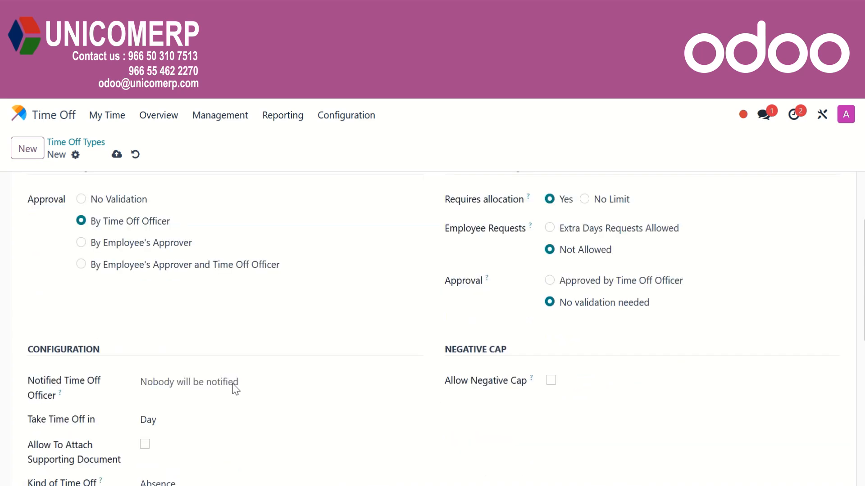
{"action": "left_click", "coordinate": [236, 333]}
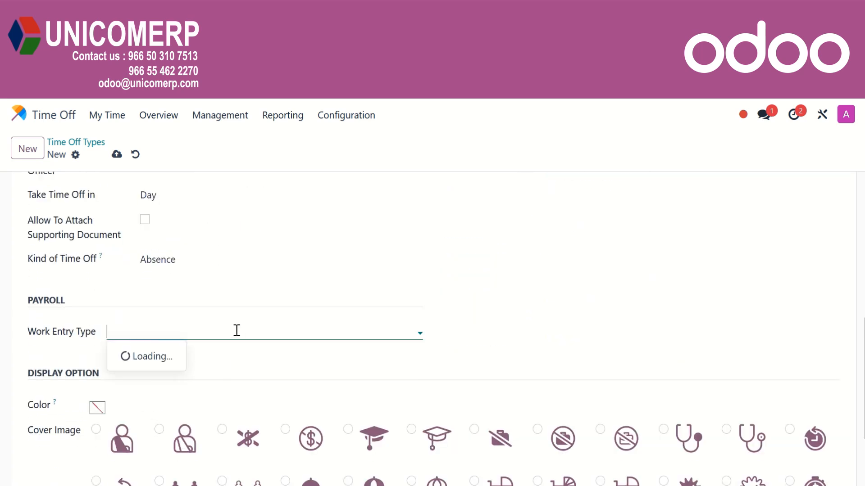
{"action": "type", "text": "annua"}
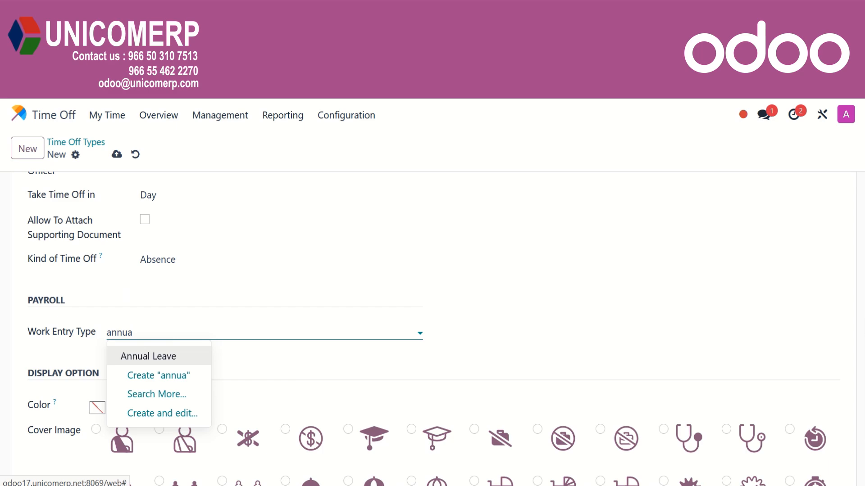
{"action": "key", "text": "Return"}
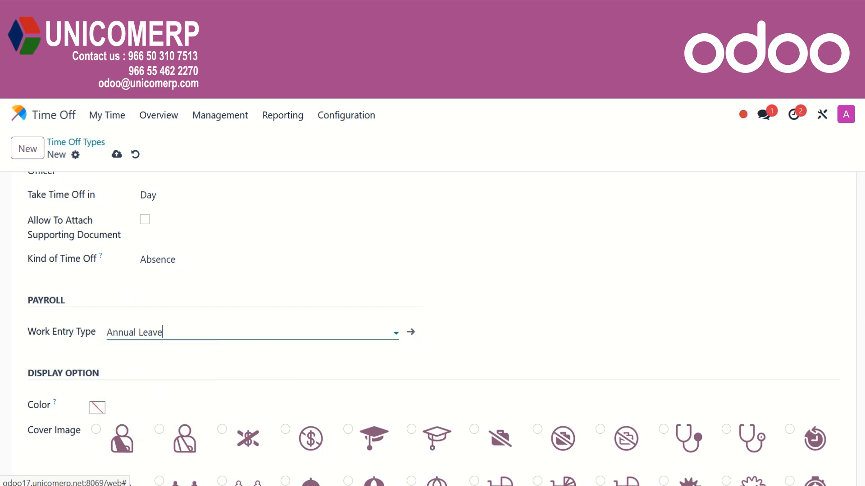
{"action": "scroll", "coordinate": [215, 296], "scroll_direction": "up", "scroll_amount": 5}
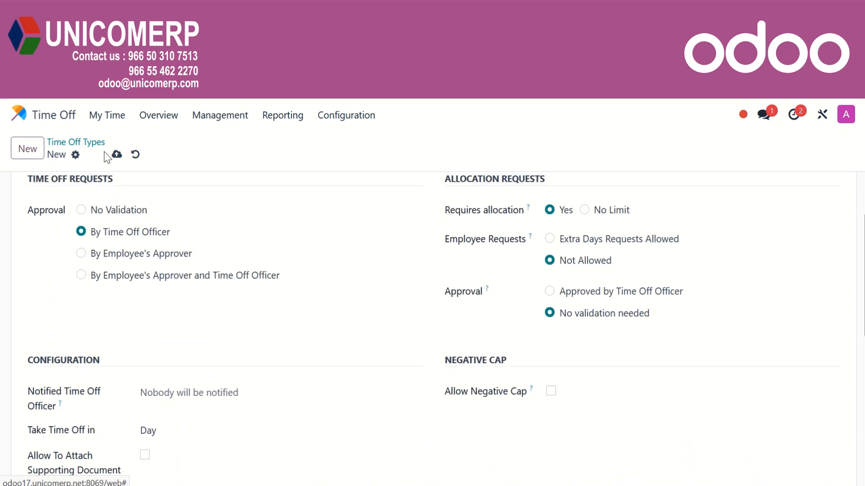
{"action": "left_click", "coordinate": [116, 154]}
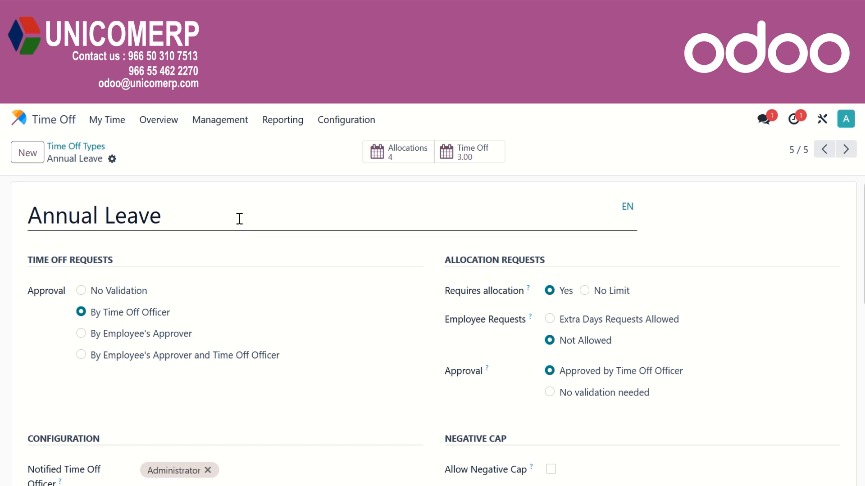
Leave the time off type and open the list of employee time off allocations.
{"action": "left_click", "coordinate": [92, 147]}
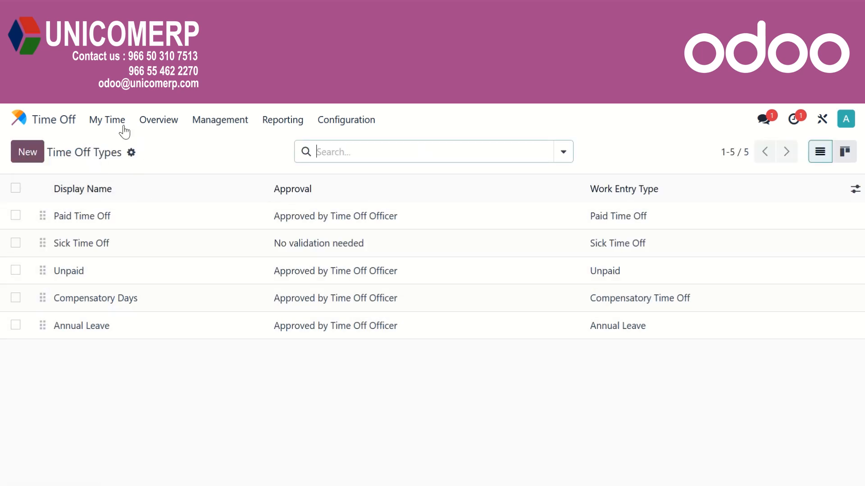
{"action": "left_click", "coordinate": [121, 128]}
{"action": "left_click", "coordinate": [126, 149]}
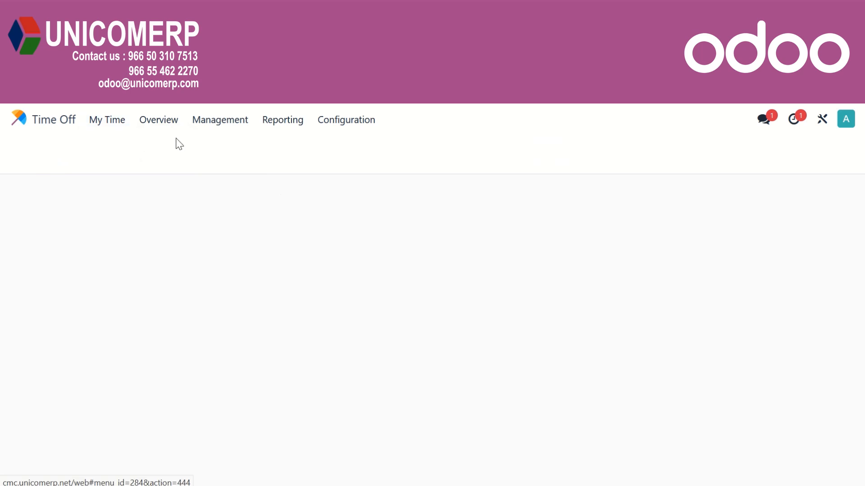
{"action": "left_click", "coordinate": [224, 127]}
{"action": "left_click", "coordinate": [228, 165]}
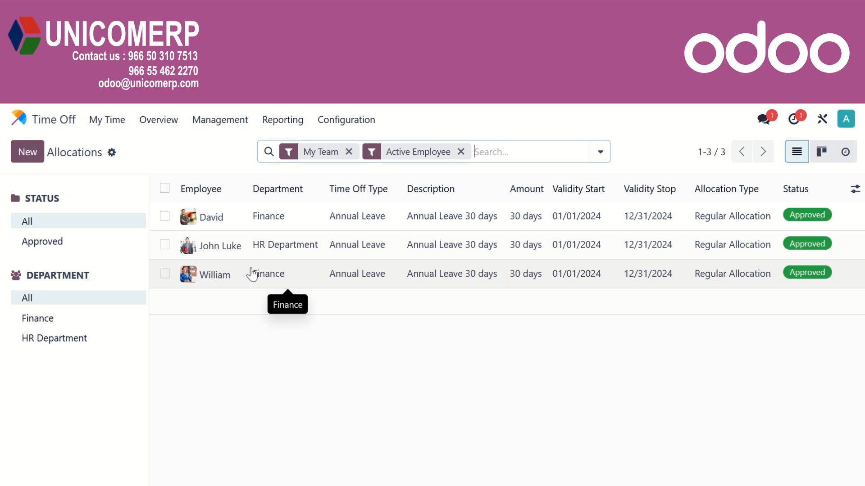
Start a new allocation with the Annual Leave time off type and the title "Annual Leave 30 days".
{"action": "left_click", "coordinate": [27, 152]}
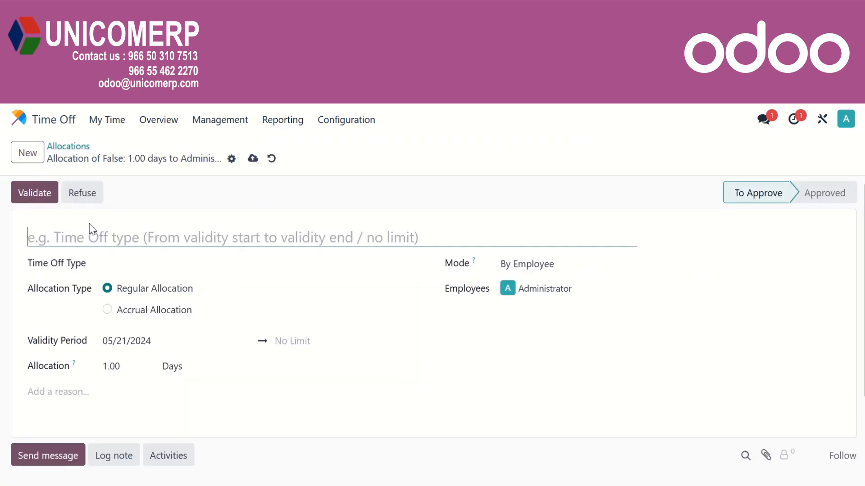
{"action": "left_click", "coordinate": [210, 264]}
{"action": "left_click", "coordinate": [221, 325]}
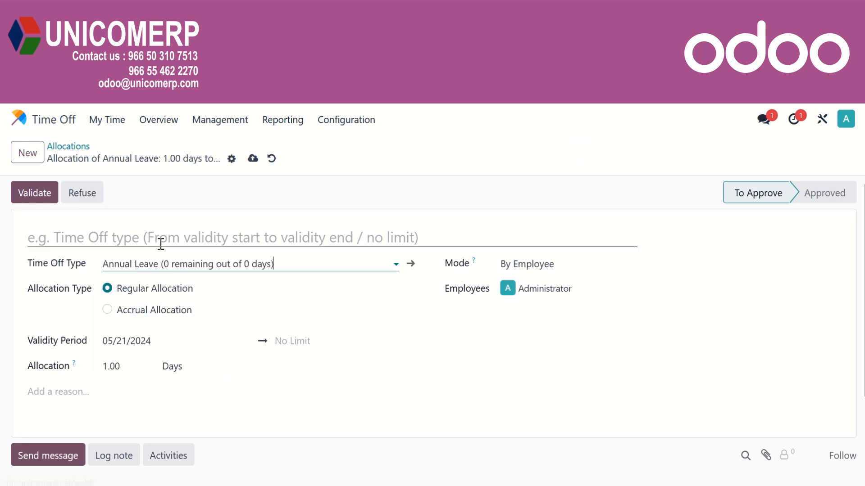
{"action": "left_click", "coordinate": [163, 241]}
{"action": "type", "text": "Ann"}
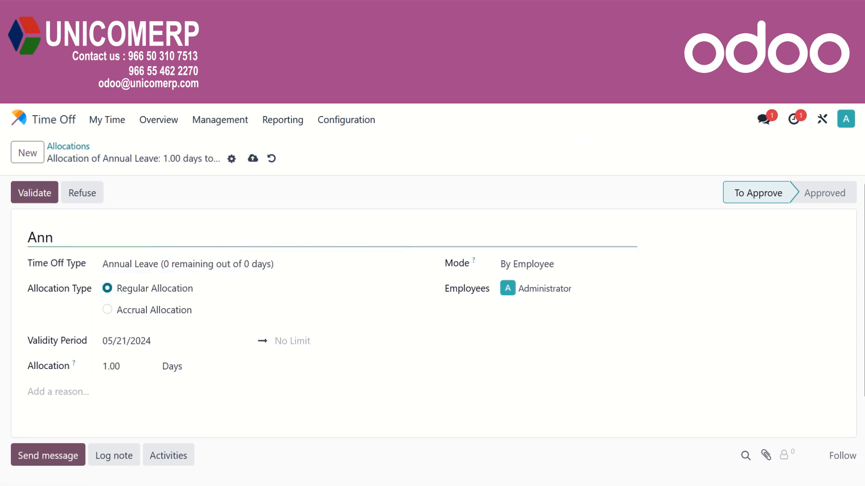
{"action": "type", "text": "ual Leave 30 days"}
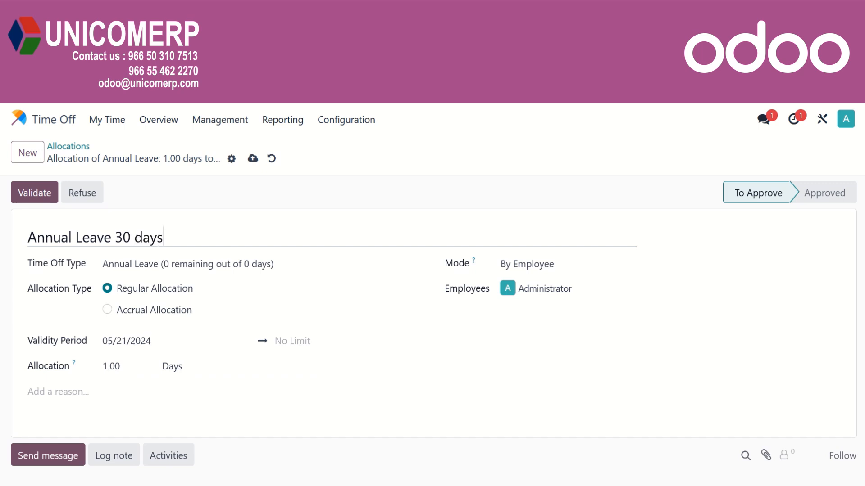
{"action": "key", "text": "ctrl+a"}
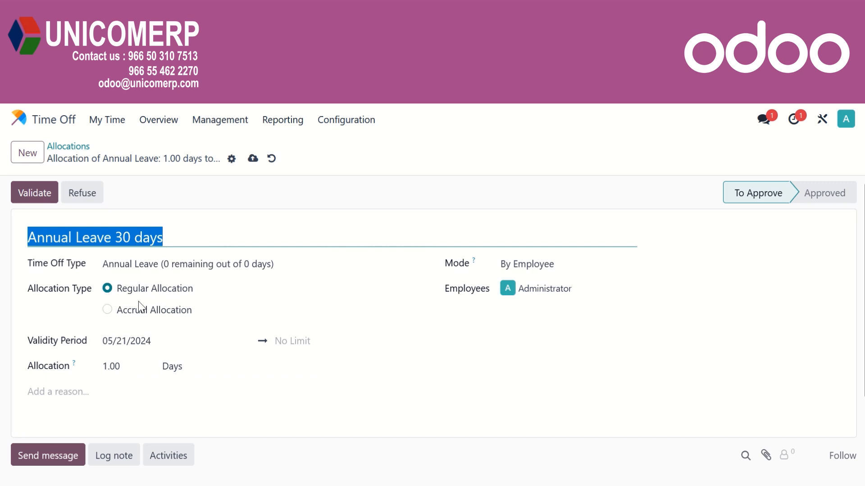
{"action": "left_click", "coordinate": [174, 301]}
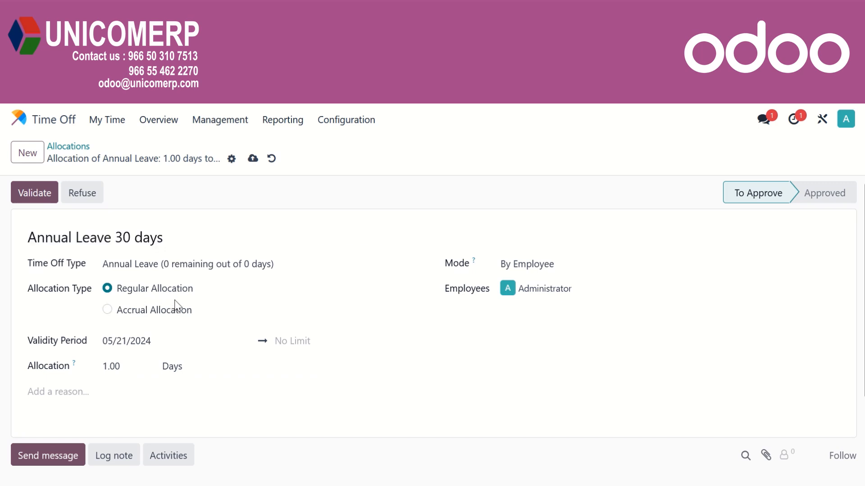
Set the allocation's validity period from 01/01/2024 to 12/31/2024.
{"action": "left_click", "coordinate": [178, 343]}
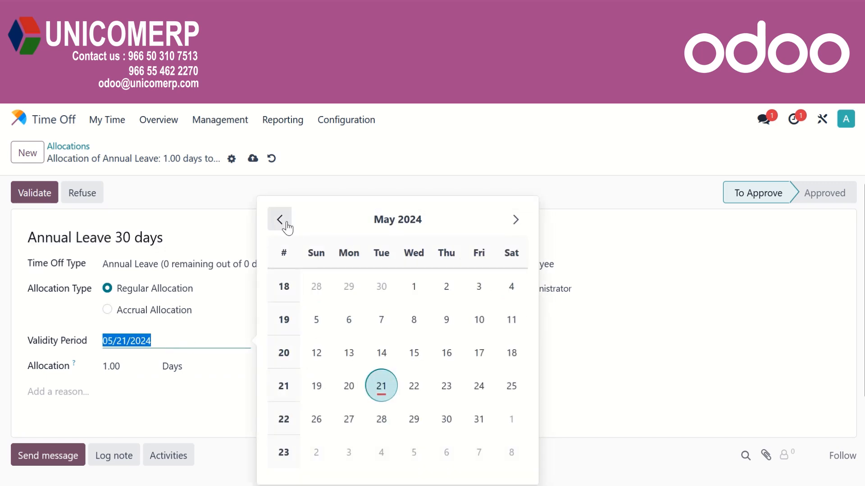
{"action": "left_click", "coordinate": [284, 225]}
{"action": "left_click", "coordinate": [283, 225]}
{"action": "left_click", "coordinate": [283, 225]}
{"action": "left_click", "coordinate": [283, 225]}
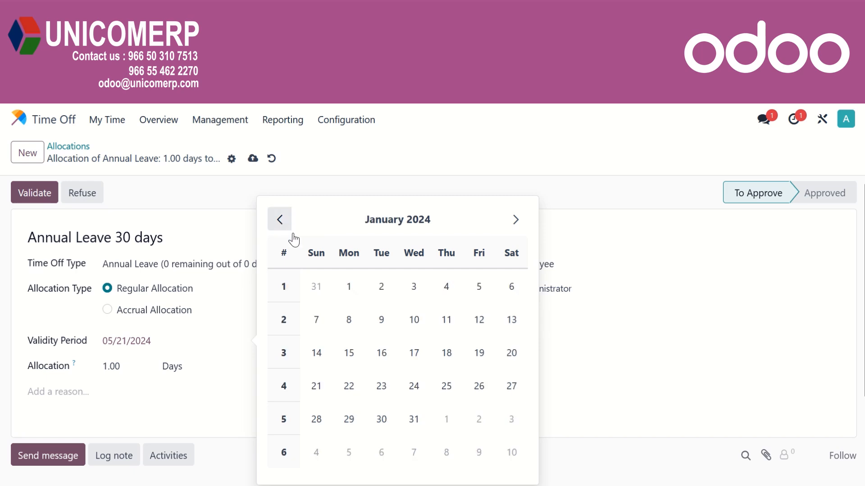
{"action": "left_click", "coordinate": [347, 287]}
{"action": "left_click", "coordinate": [312, 344]}
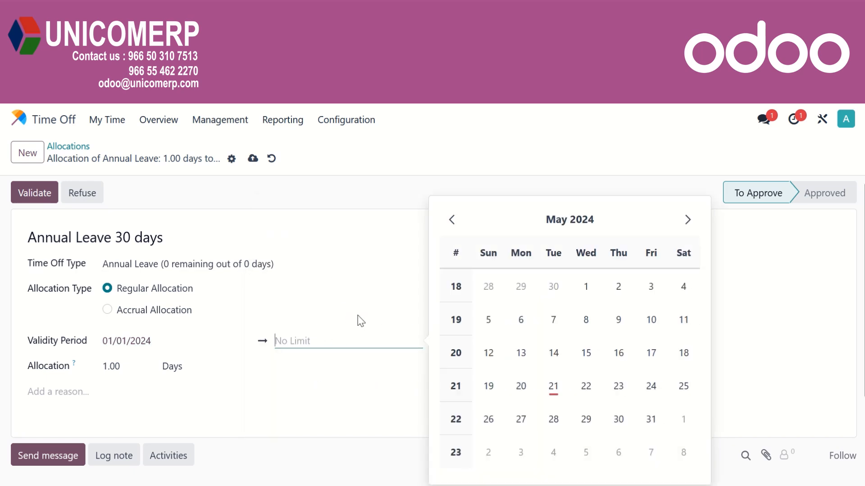
{"action": "left_click", "coordinate": [562, 228]}
{"action": "left_click", "coordinate": [628, 372]}
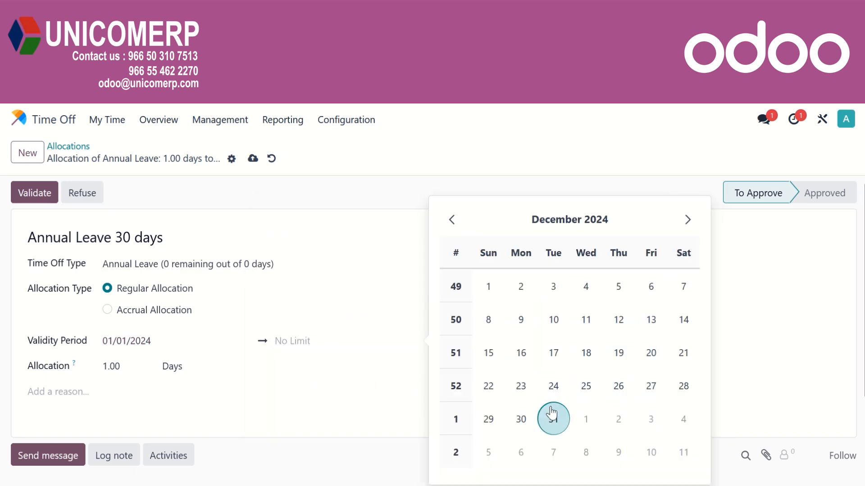
{"action": "left_click", "coordinate": [552, 413]}
Set the allocated amount to 30 days.
{"action": "left_click", "coordinate": [138, 369]}
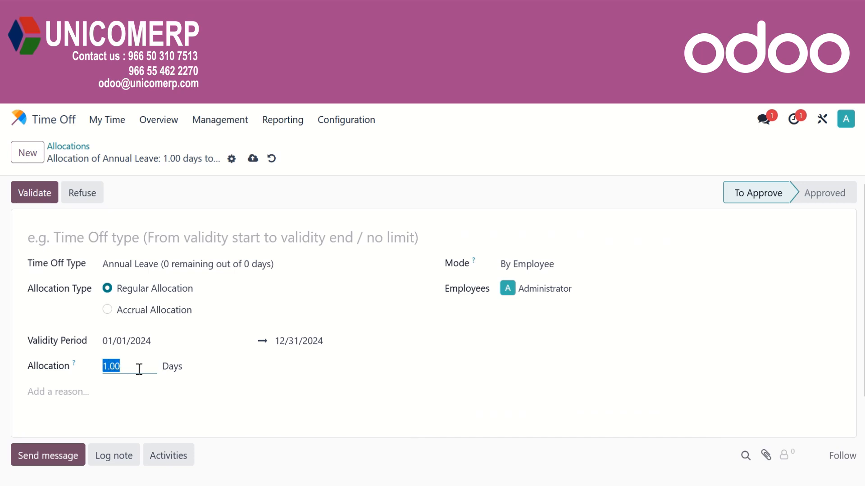
{"action": "type", "text": "30"}
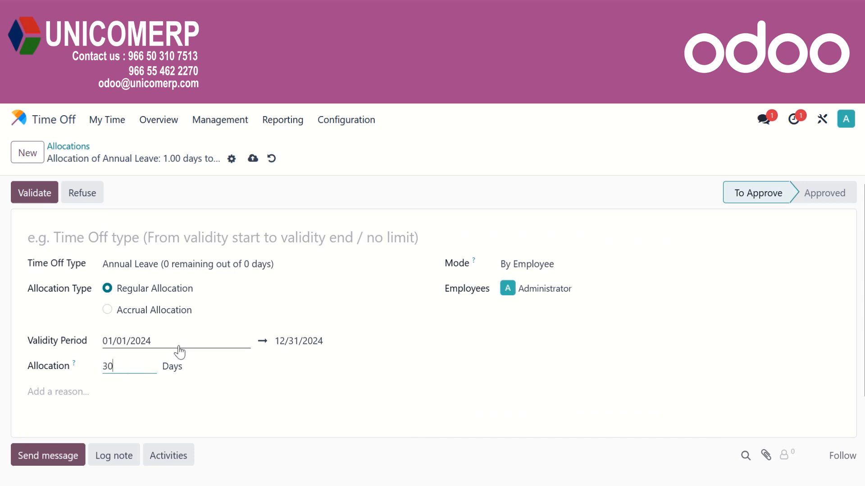
{"action": "left_click", "coordinate": [264, 409]}
Keep the allocation mode By Employee and replace Administrator with the second employee offered in the suggestions.
{"action": "left_click", "coordinate": [560, 270]}
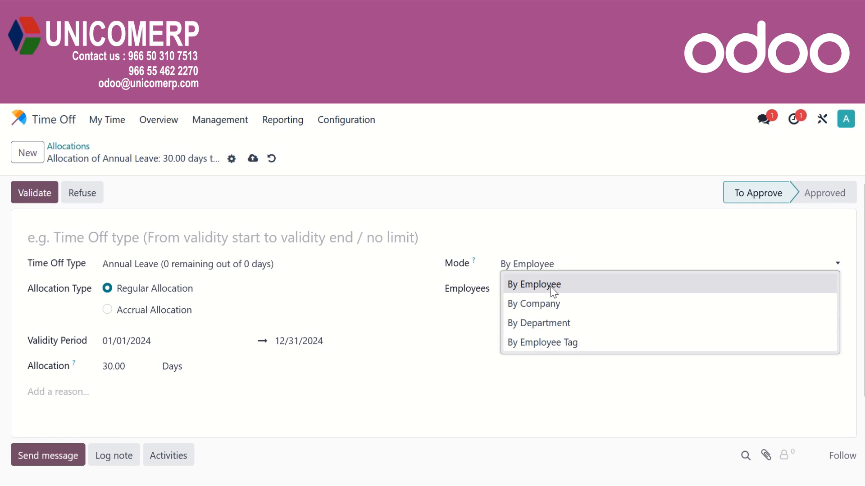
{"action": "left_click", "coordinate": [551, 286]}
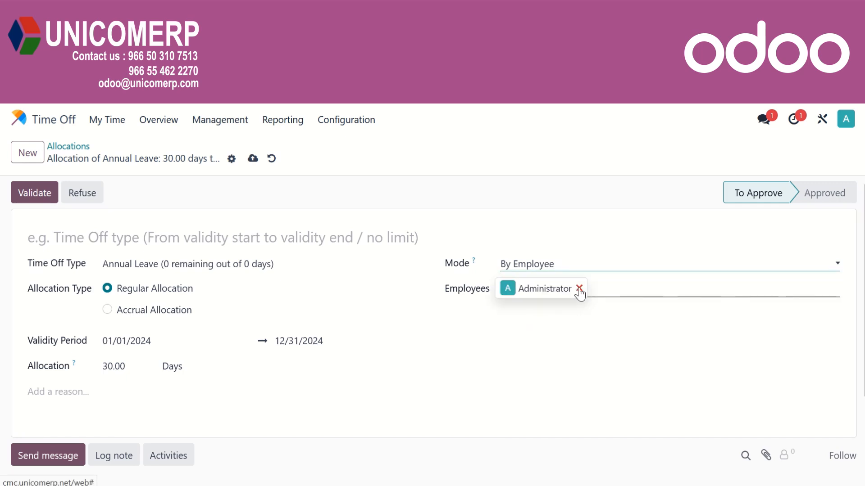
{"action": "left_click", "coordinate": [576, 290]}
{"action": "left_click", "coordinate": [580, 288]}
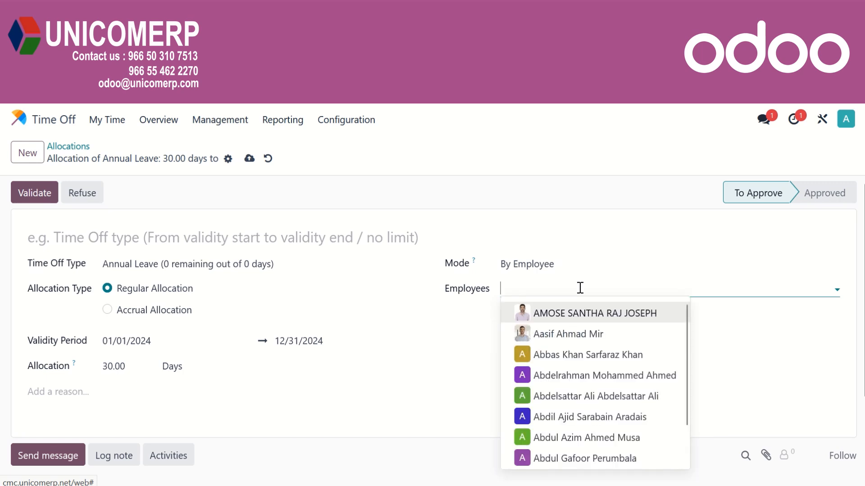
{"action": "left_click", "coordinate": [587, 334]}
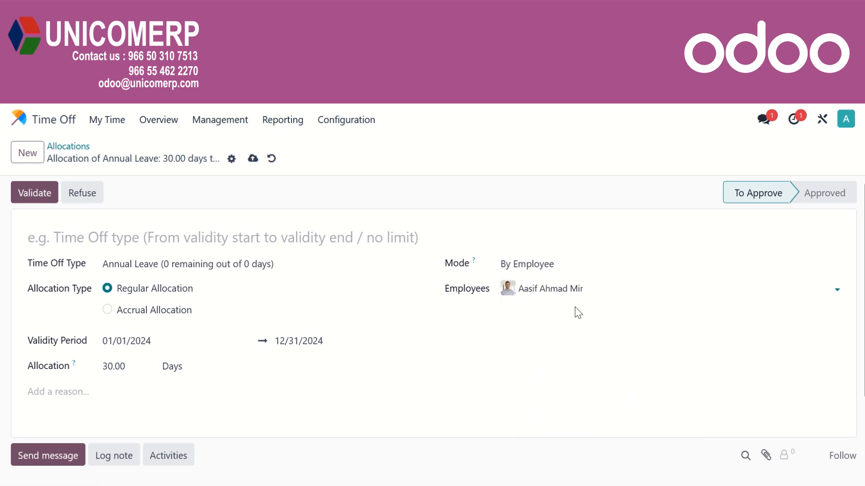
Add two more employees to the allocation: the first match for "abb" and the second match for "ham".
{"action": "type", "text": "aha"}
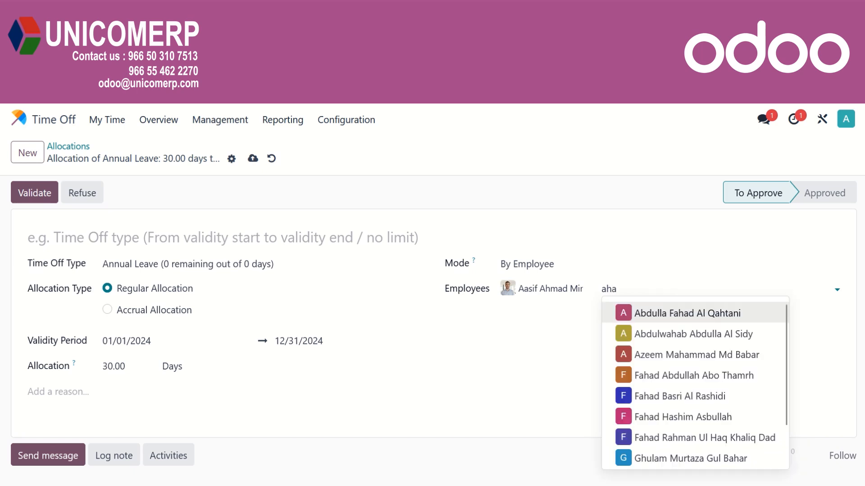
{"action": "key", "text": "BackSpace"}
{"action": "key", "text": "BackSpace"}
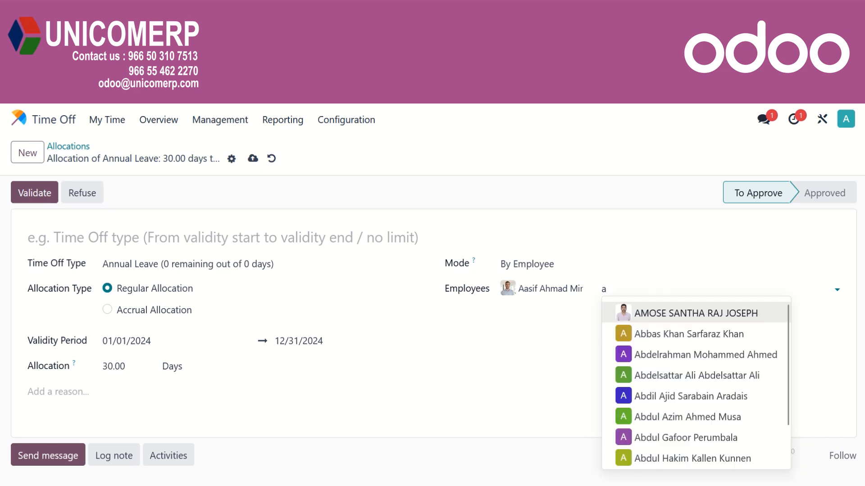
{"action": "type", "text": "bb"}
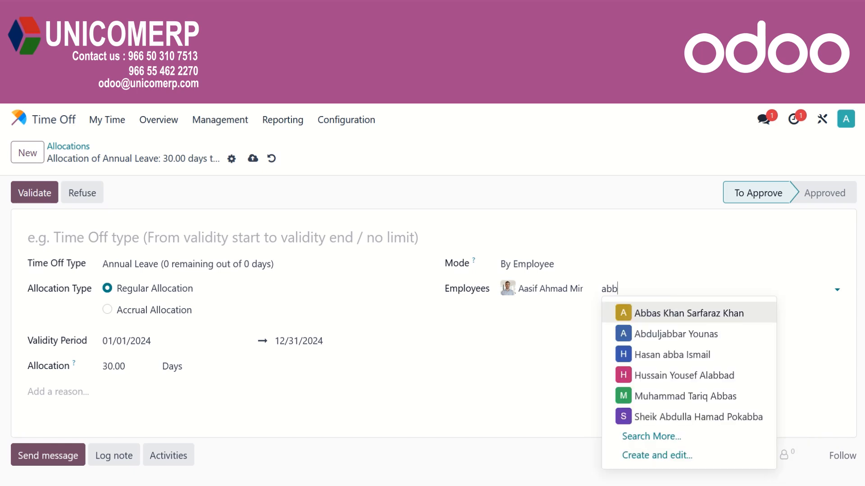
{"action": "key", "text": "Return"}
{"action": "type", "text": "ha"}
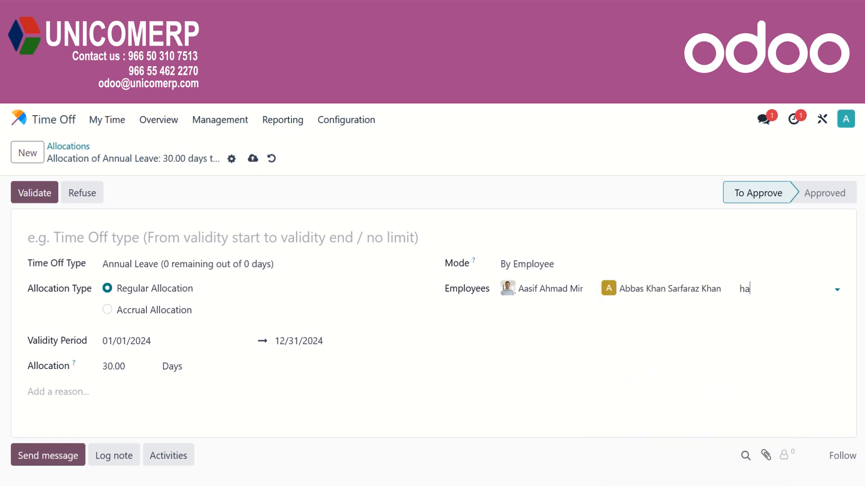
{"action": "type", "text": "m"}
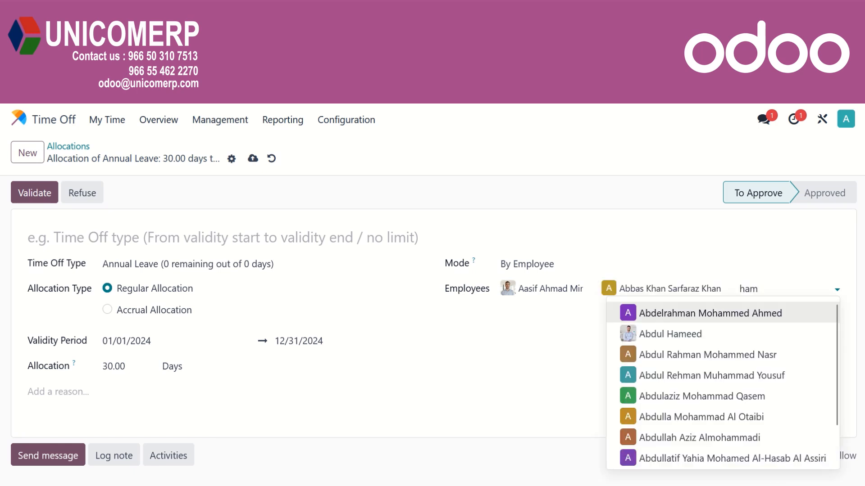
{"action": "key", "text": "Down"}
{"action": "key", "text": "Return"}
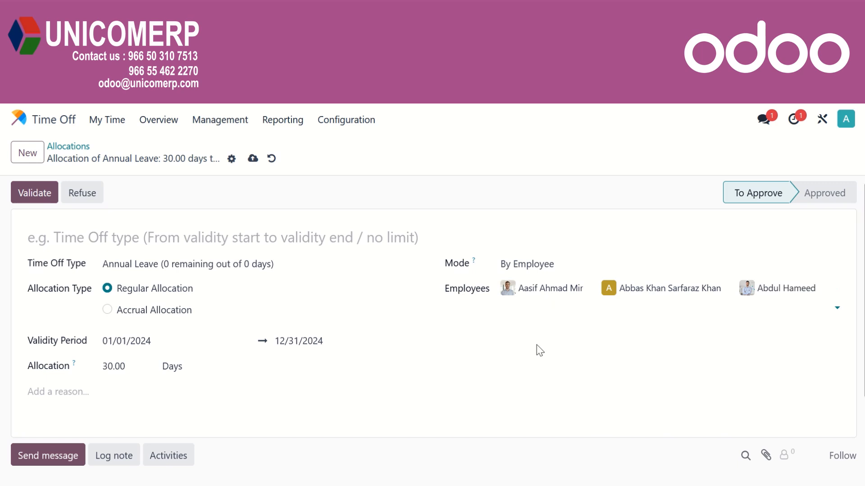
Title the allocation "Annual Leave 30 days", validate it and return to the allocations list.
{"action": "left_click", "coordinate": [349, 238]}
{"action": "type", "text": "Annual Leave 30 days"}
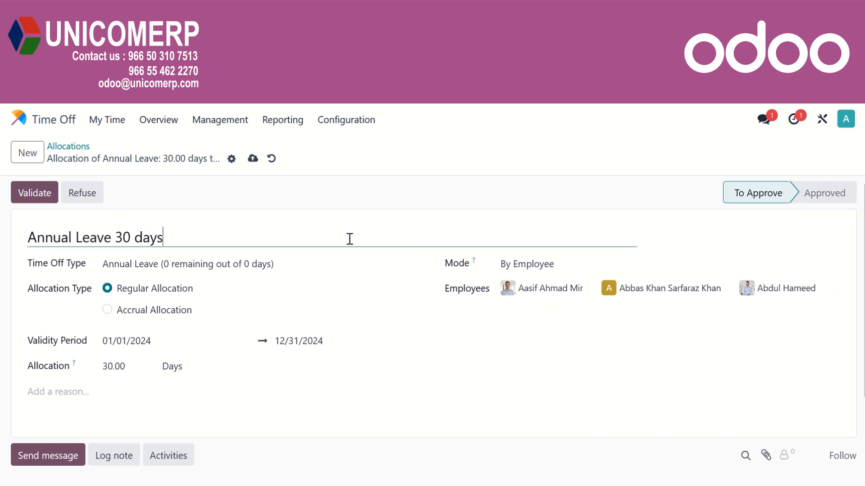
{"action": "left_click", "coordinate": [35, 197]}
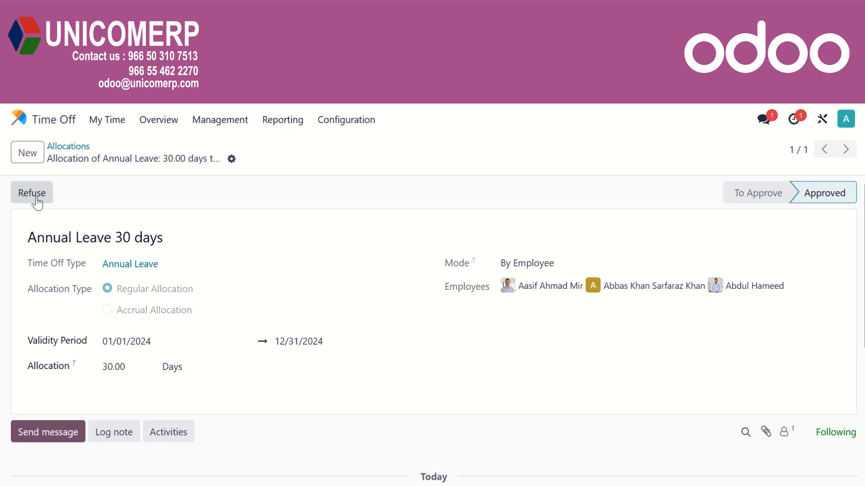
{"action": "mouse_move", "coordinate": [813, 199]}
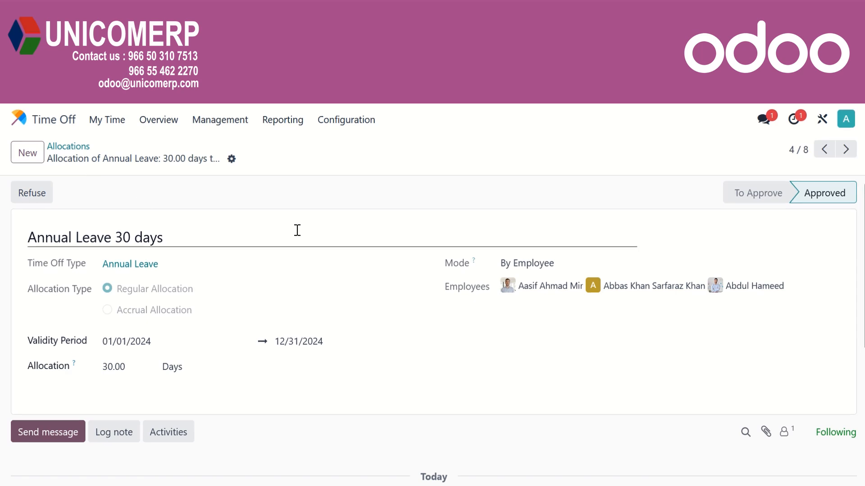
{"action": "left_click", "coordinate": [83, 147]}
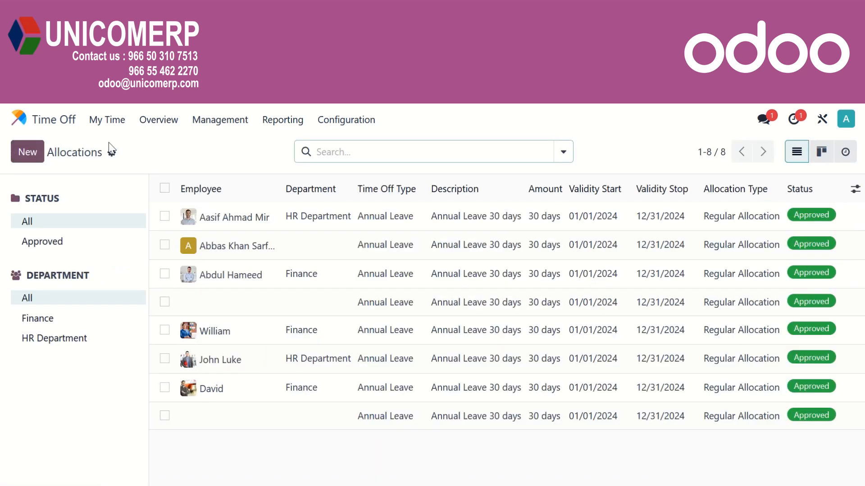
Create a new time off request in By Employee mode, replacing Administrator with the second employee matching "ham".
{"action": "left_click", "coordinate": [216, 121]}
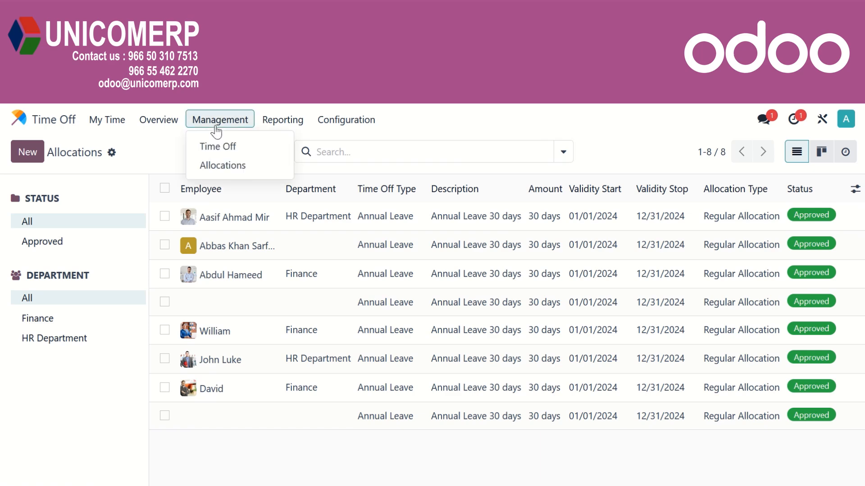
{"action": "left_click", "coordinate": [217, 147]}
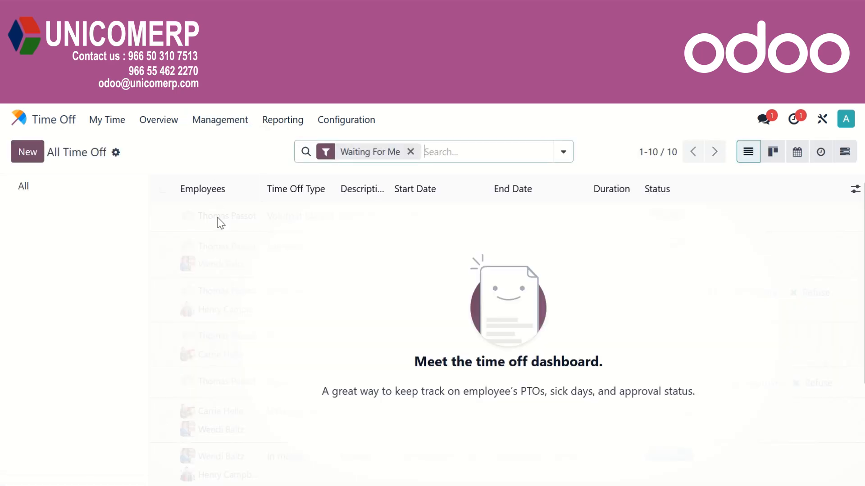
{"action": "left_click", "coordinate": [29, 152]}
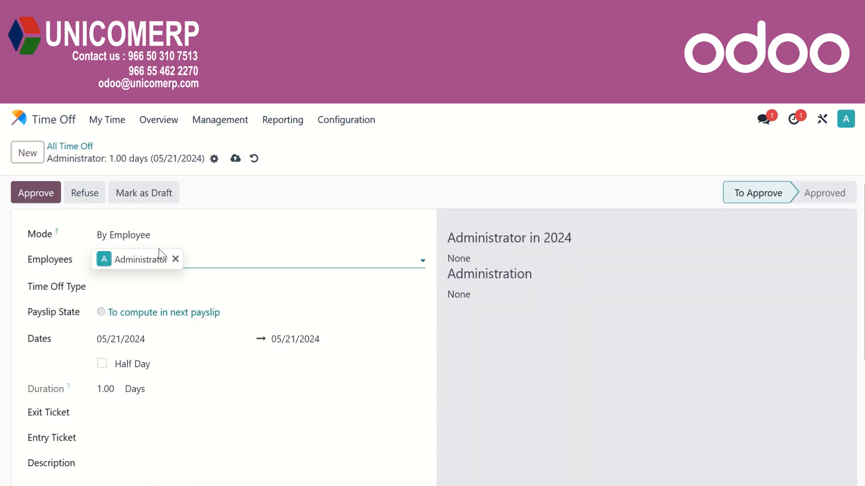
{"action": "left_click", "coordinate": [165, 239]}
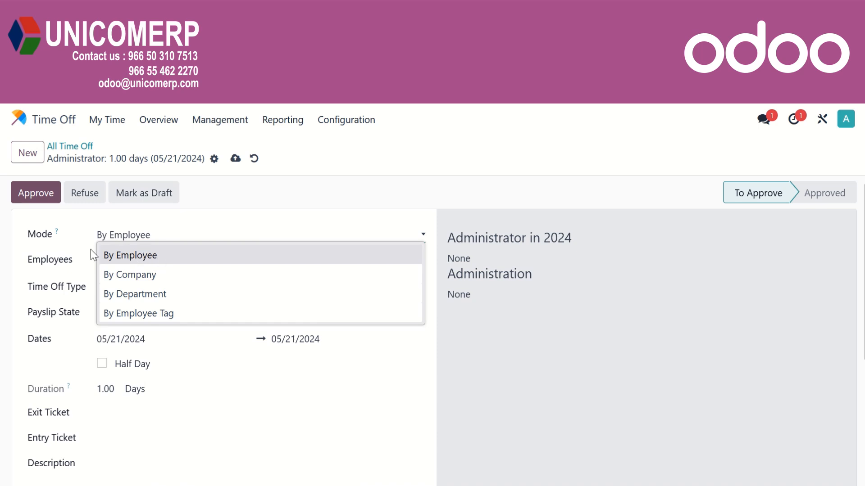
{"action": "left_click", "coordinate": [158, 256]}
{"action": "left_click", "coordinate": [173, 257]}
{"action": "left_click", "coordinate": [173, 257]}
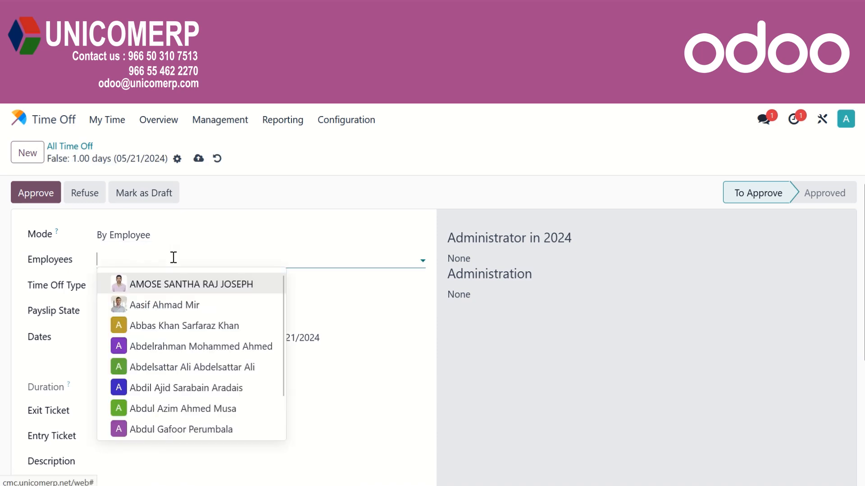
{"action": "type", "text": "ham"}
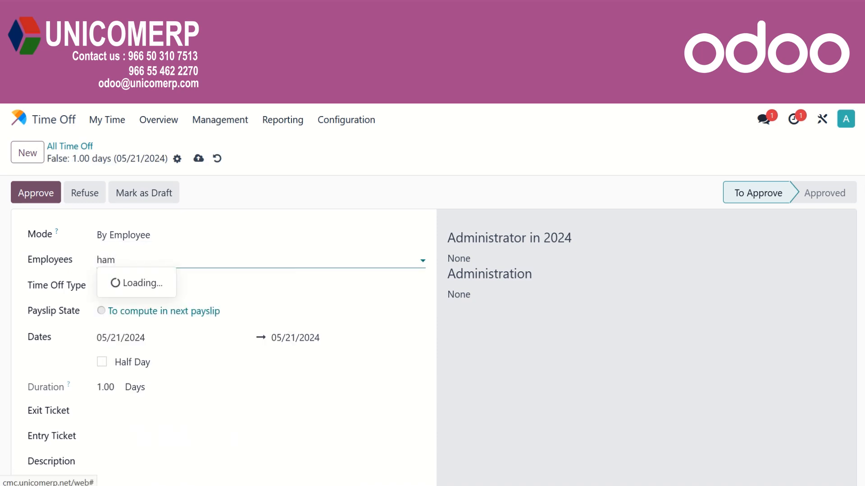
{"action": "left_click", "coordinate": [177, 305]}
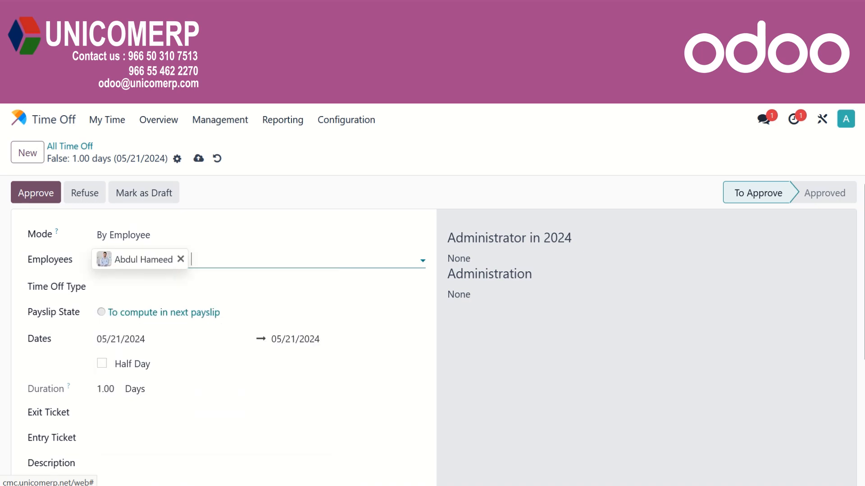
Set the request's time off type to Annual Leave and its dates from 05/07/2024 to 05/08/2024.
{"action": "left_click", "coordinate": [179, 287]}
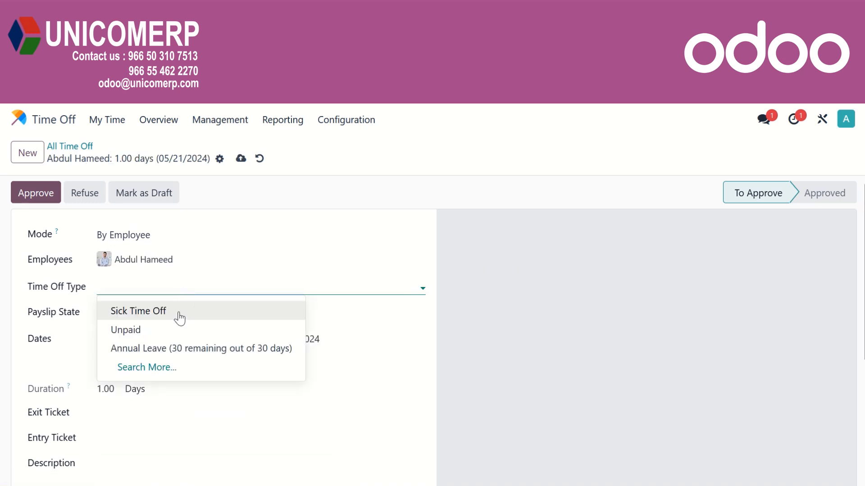
{"action": "left_click", "coordinate": [181, 350]}
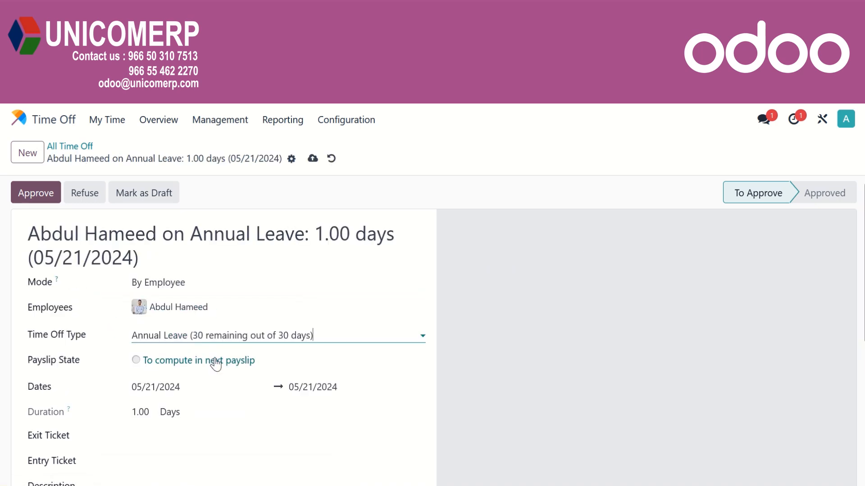
{"action": "scroll", "coordinate": [223, 404], "scroll_direction": "down", "scroll_amount": 1}
{"action": "scroll", "coordinate": [223, 405], "scroll_direction": "down", "scroll_amount": 2}
{"action": "left_click", "coordinate": [191, 309]}
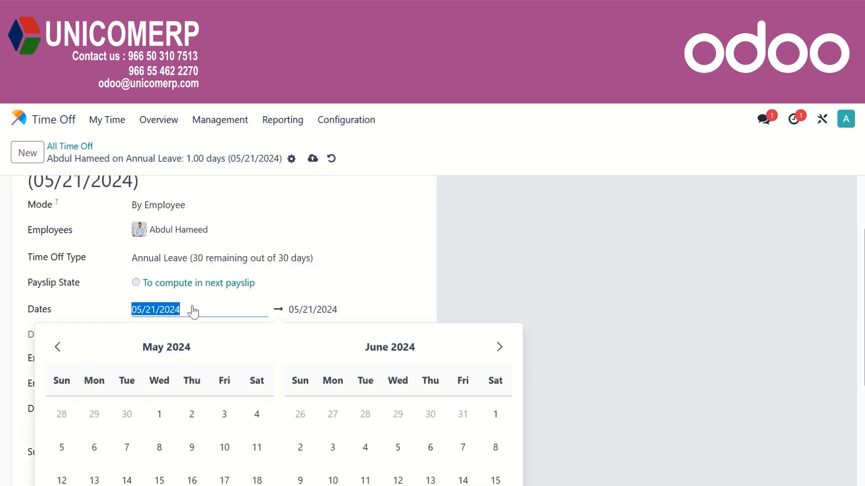
{"action": "left_click", "coordinate": [126, 448]}
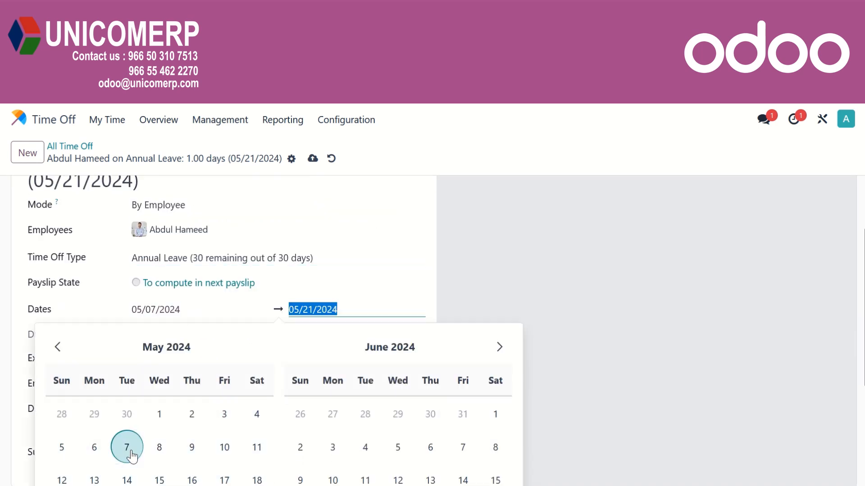
{"action": "left_click", "coordinate": [159, 447]}
{"action": "left_click", "coordinate": [405, 295]}
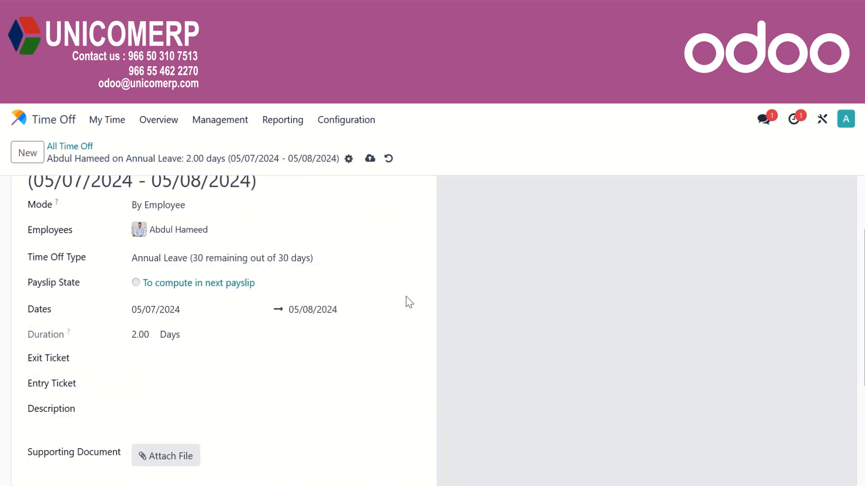
Review the remaining fields of the annual leave request and approve it.
{"action": "scroll", "coordinate": [234, 363], "scroll_direction": "down", "scroll_amount": 2}
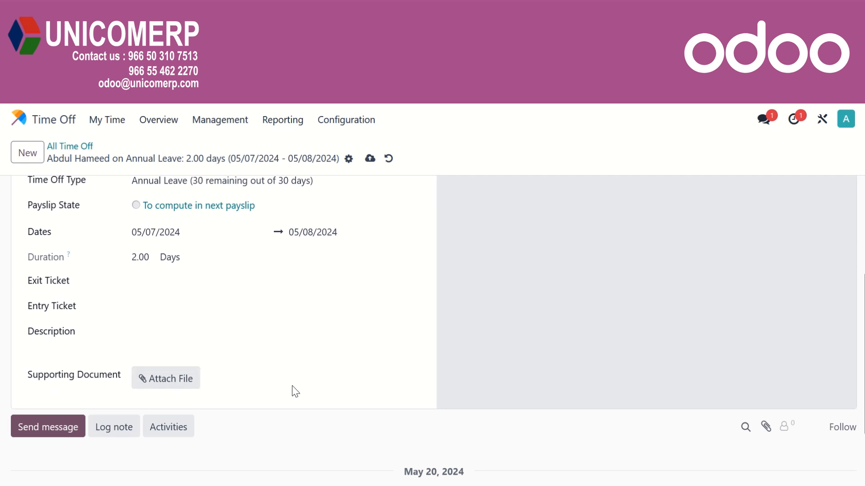
{"action": "scroll", "coordinate": [295, 392], "scroll_direction": "up", "scroll_amount": 3}
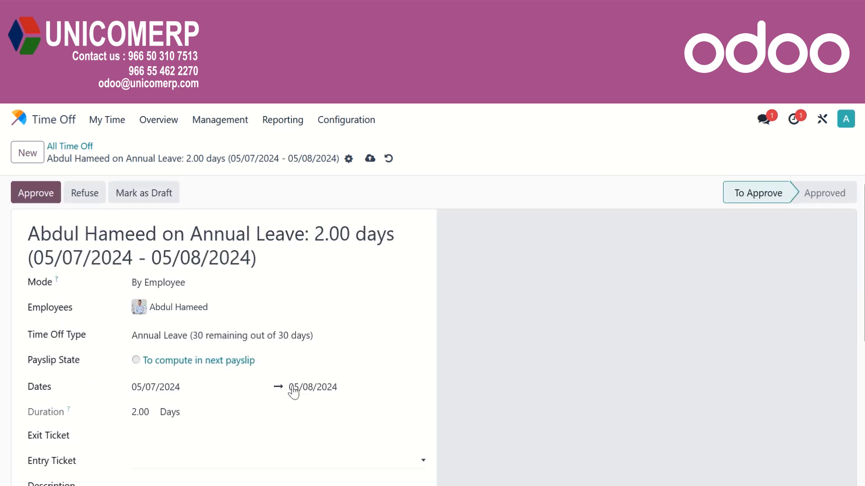
{"action": "left_click", "coordinate": [35, 200]}
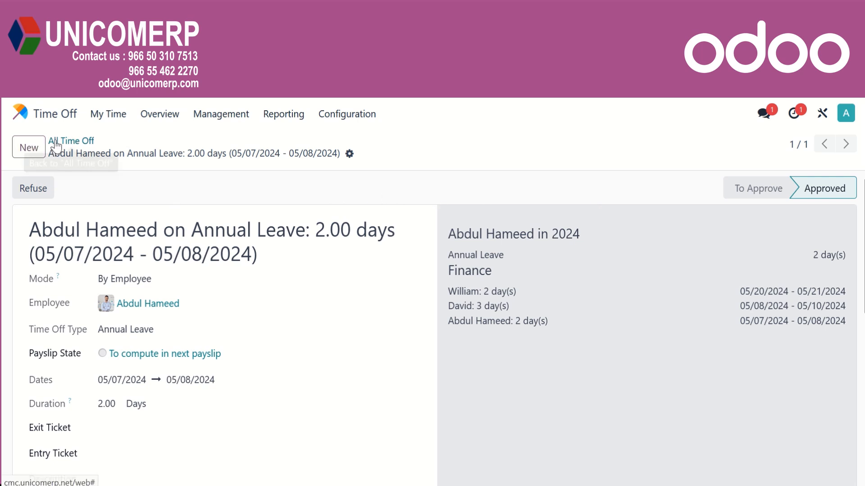
Create a second Annual Leave request for the same employee, keeping the default date, and open the time off overview.
{"action": "left_click", "coordinate": [71, 141]}
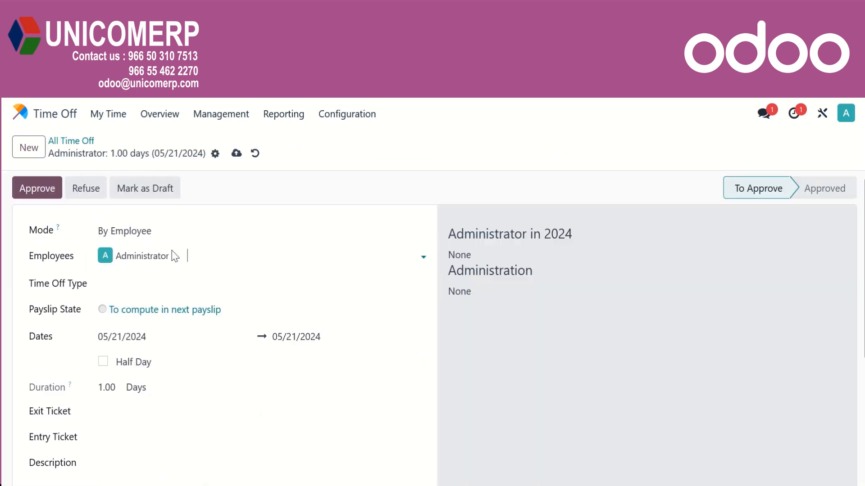
{"action": "left_click", "coordinate": [174, 255]}
{"action": "left_click", "coordinate": [186, 256]}
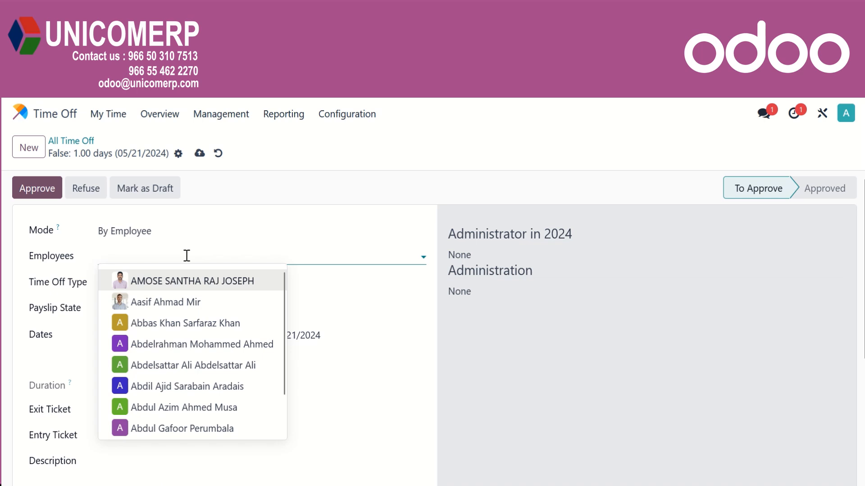
{"action": "type", "text": "ham"}
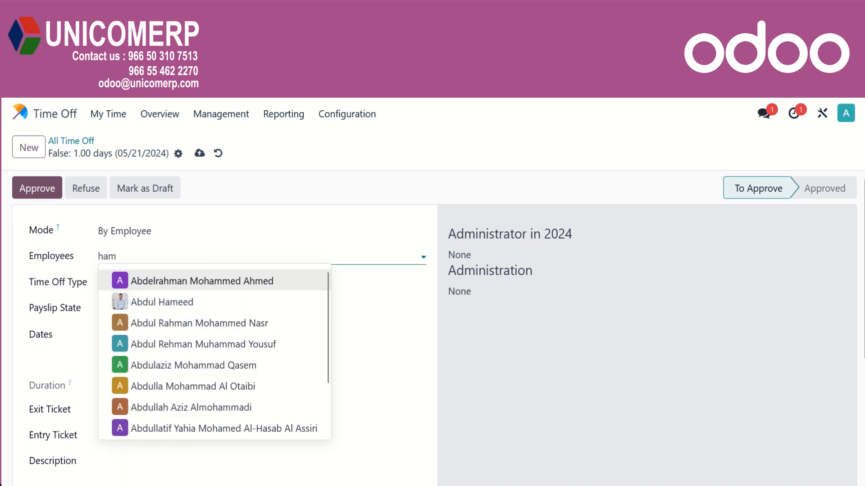
{"action": "left_click", "coordinate": [193, 301]}
{"action": "left_click", "coordinate": [193, 286]}
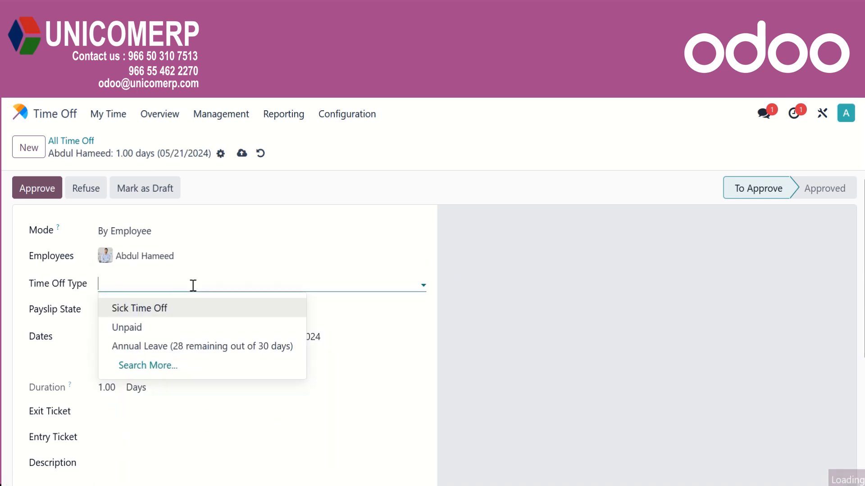
{"action": "left_click", "coordinate": [166, 350]}
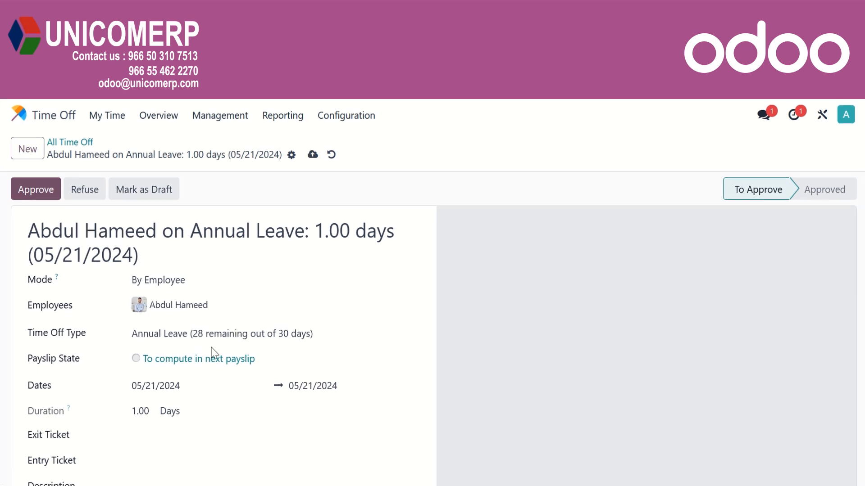
{"action": "left_click", "coordinate": [161, 118]}
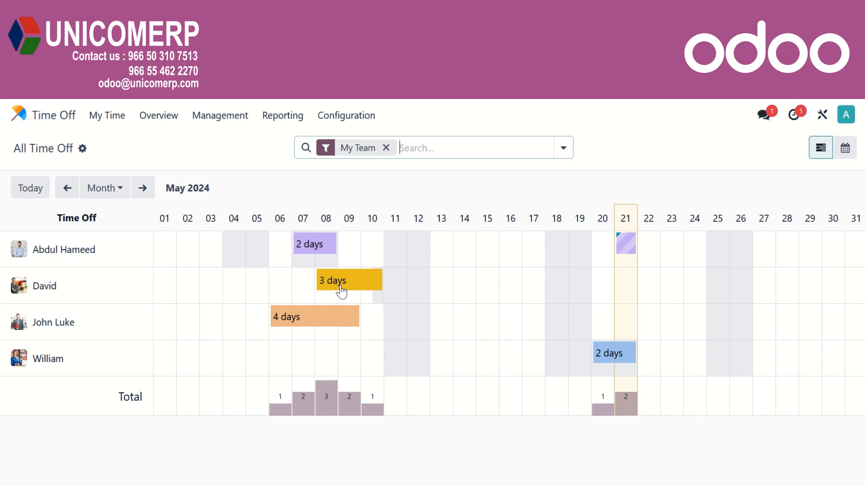
Switch to the Payroll app and show the work entries of all employees without the Conflicting filter.
{"action": "left_click", "coordinate": [63, 118]}
{"action": "left_click", "coordinate": [306, 351]}
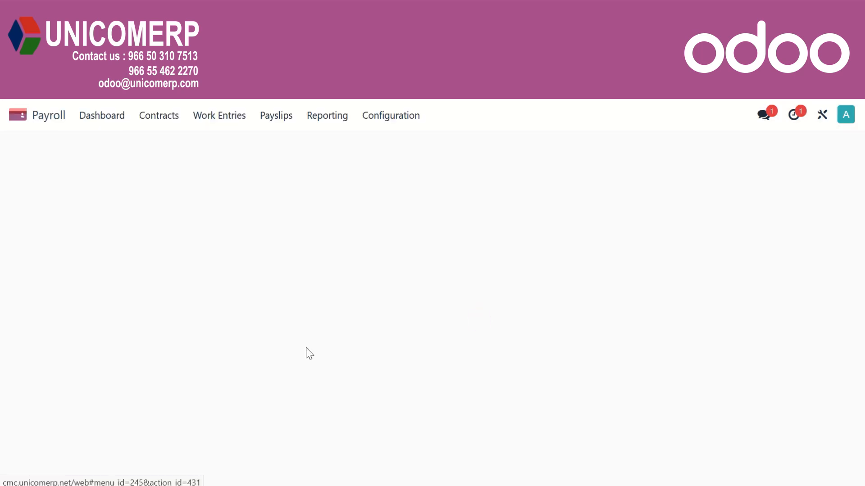
{"action": "left_click", "coordinate": [219, 115]}
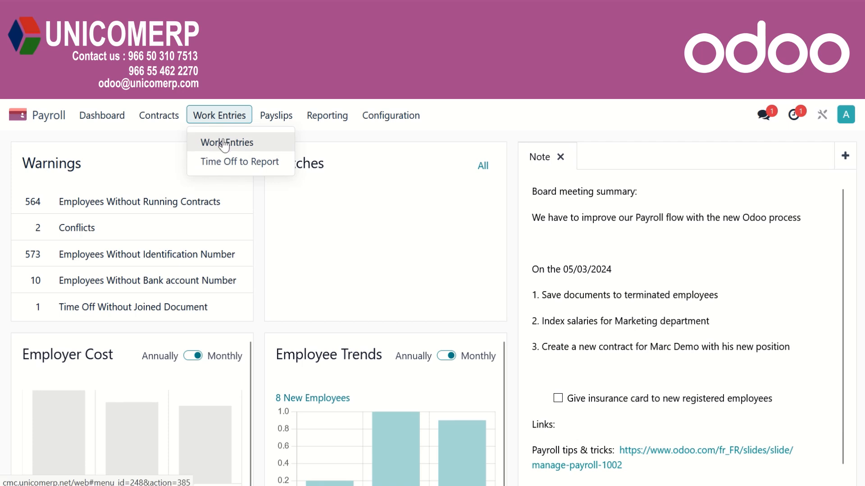
{"action": "left_click", "coordinate": [224, 143]}
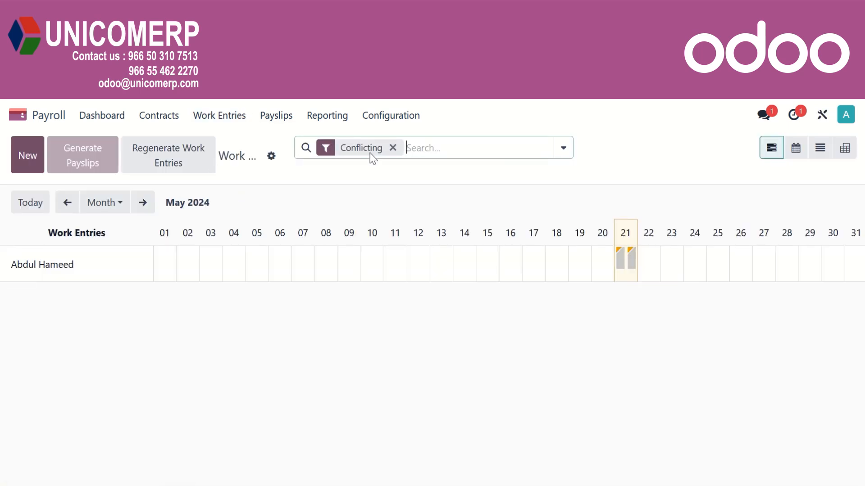
{"action": "left_click", "coordinate": [393, 147]}
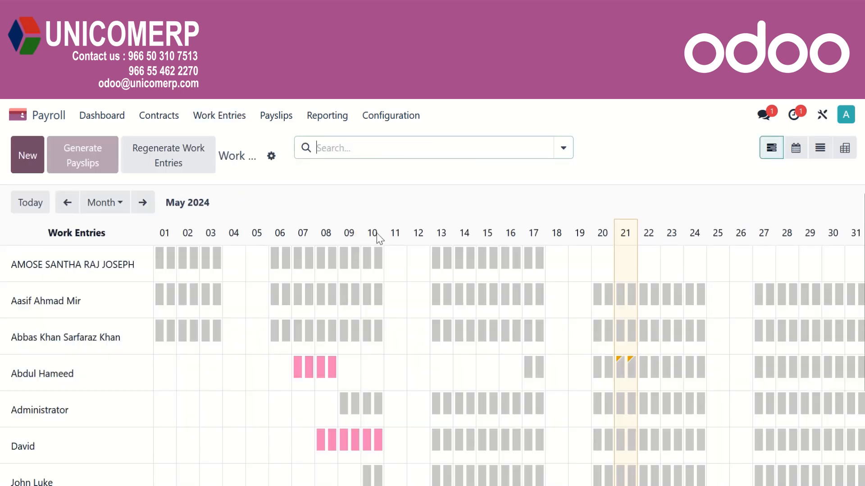